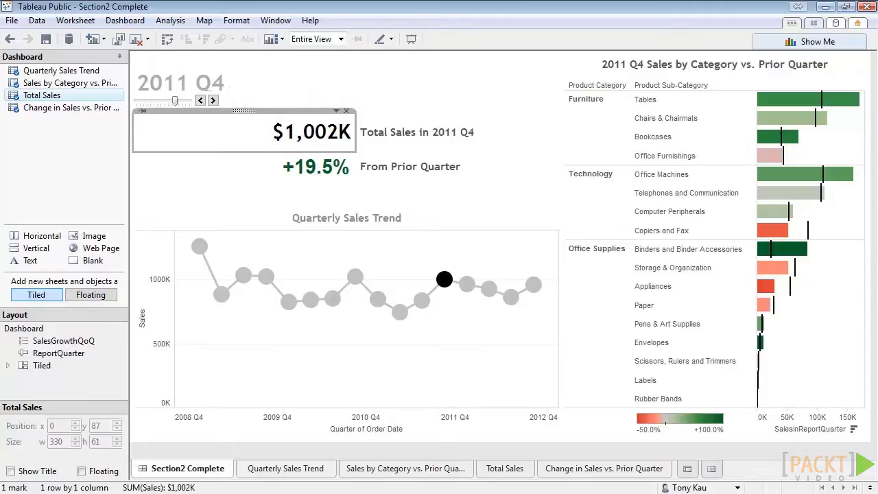
- Create a new workbook and connect it to the Orders sheet of the Sample - Superstore Sales Excel file
click(12, 20)
mouse_move(34, 21)
click(28, 37)
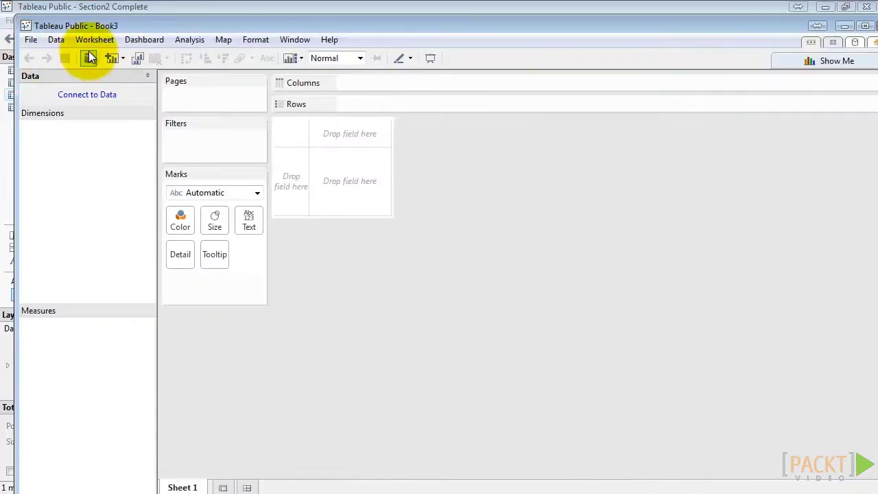
click(88, 53)
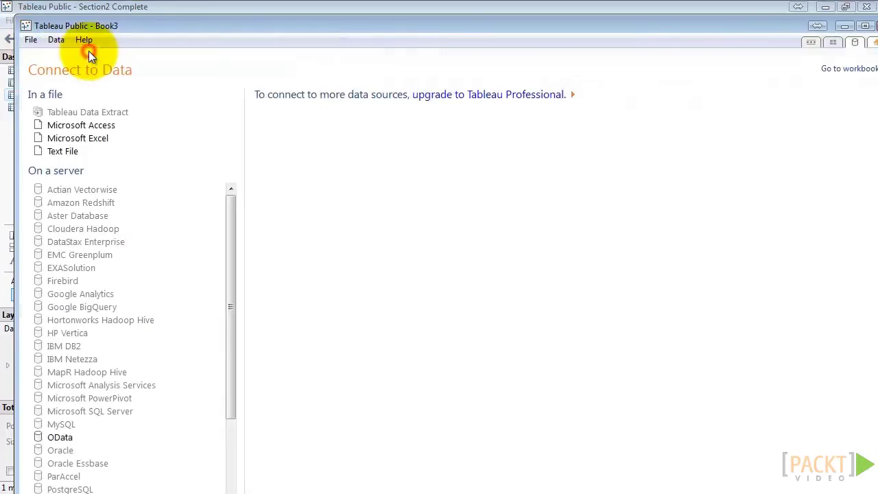
click(101, 138)
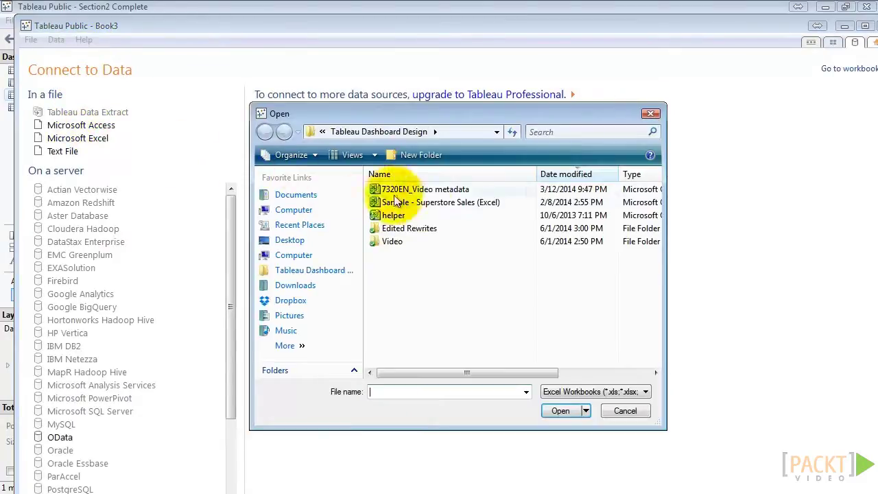
click(453, 203)
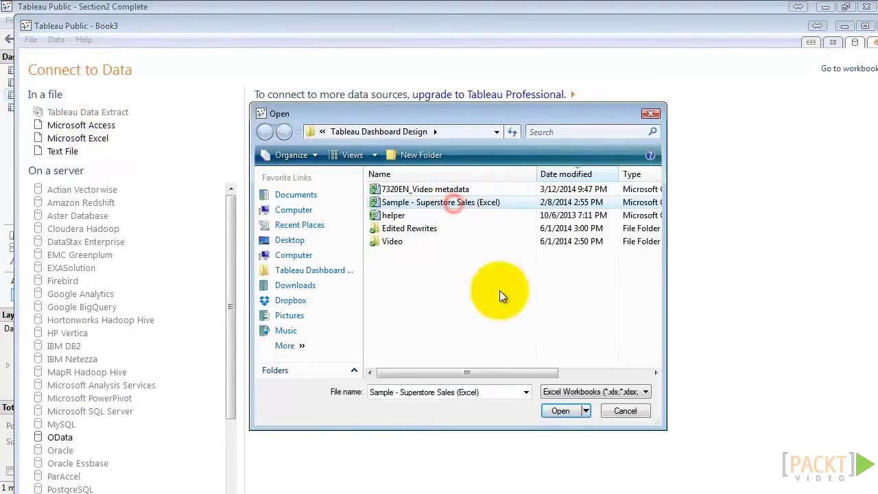
click(561, 410)
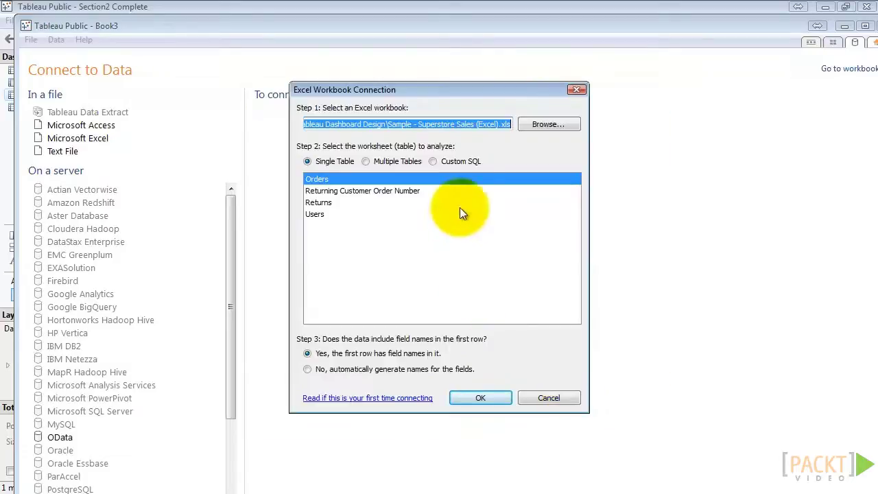
click(480, 397)
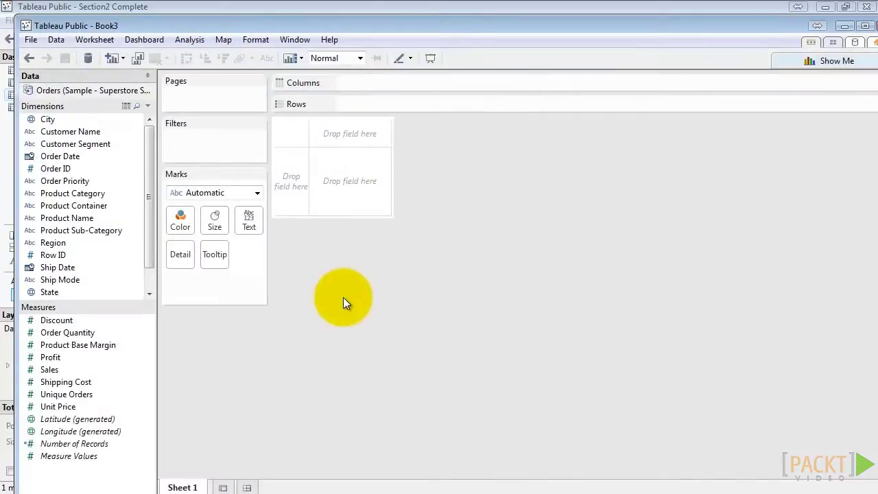
- Maximize the window and start a Date-type parameter named Report Quarter from Ship Date
double_click(378, 26)
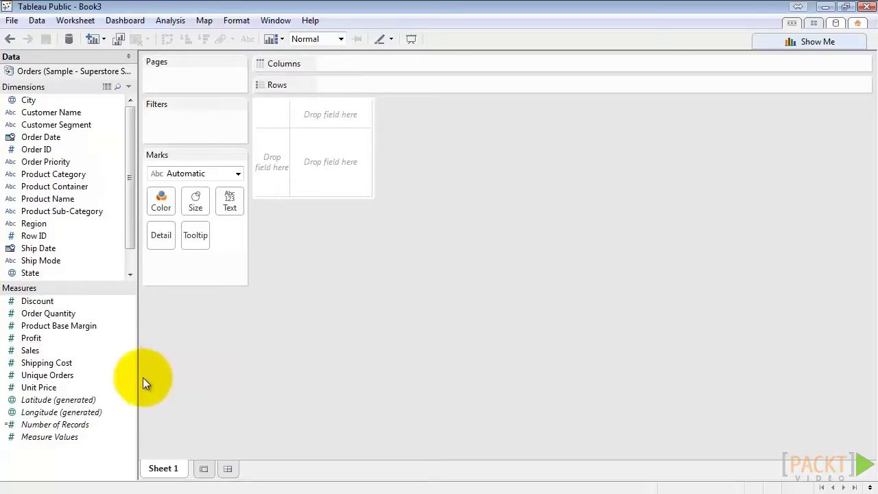
right_click(98, 251)
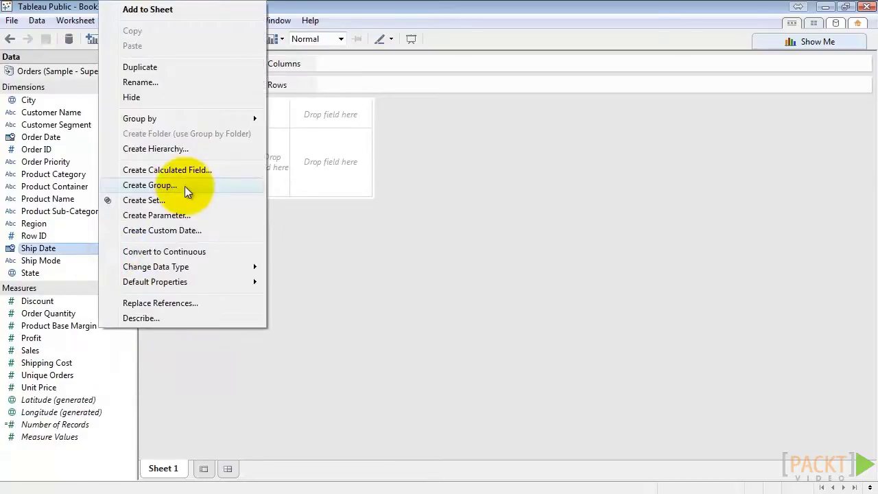
click(209, 213)
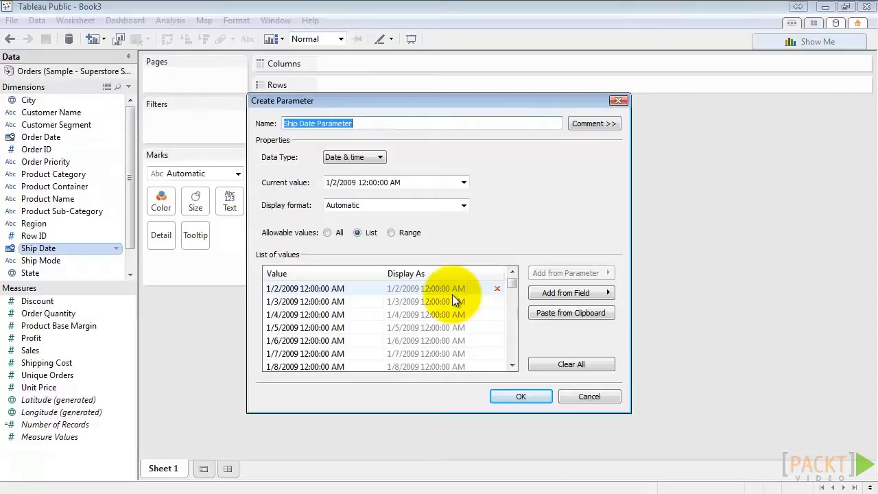
text(Report Quarter)
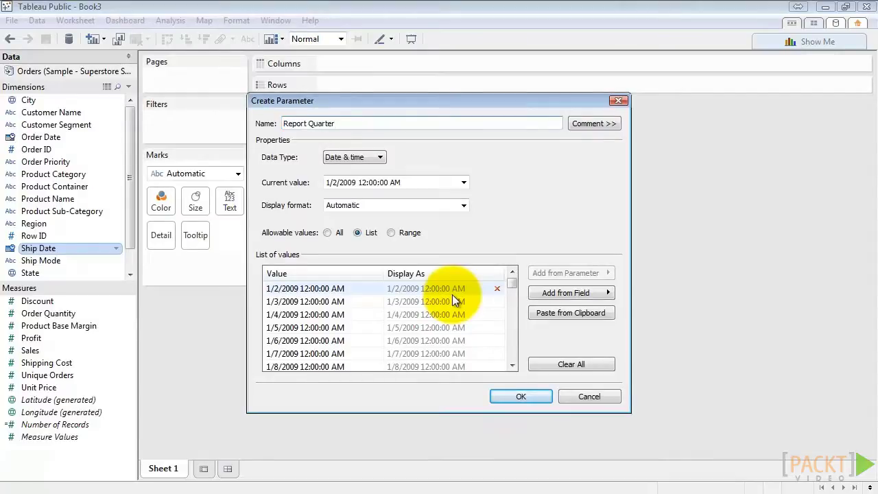
click(382, 157)
click(362, 216)
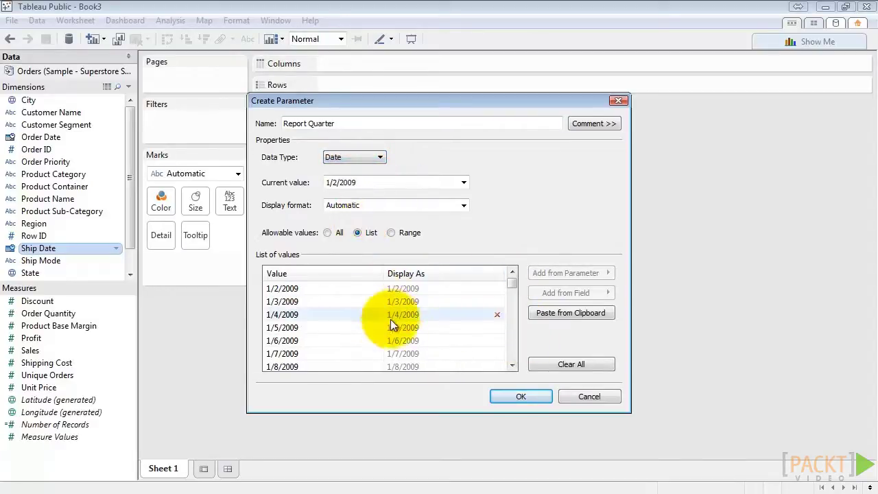
- Make the parameter a range from 1/1/2009 to 12/31/2012
click(599, 363)
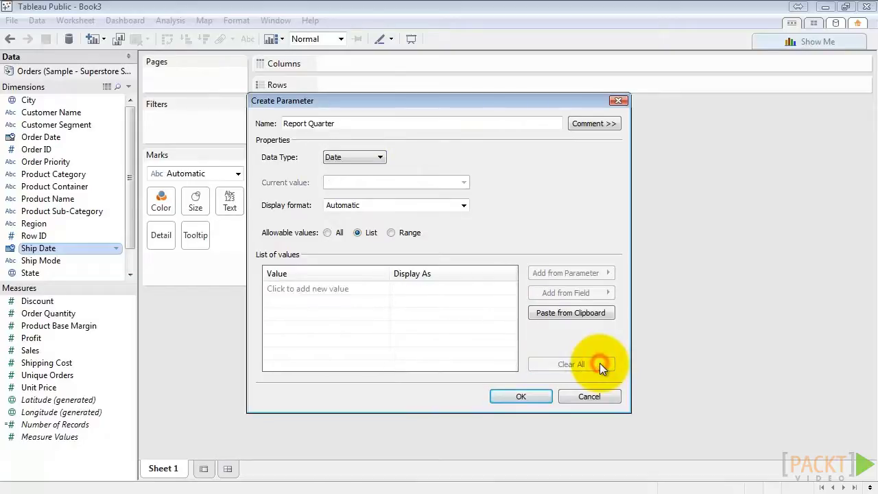
click(391, 233)
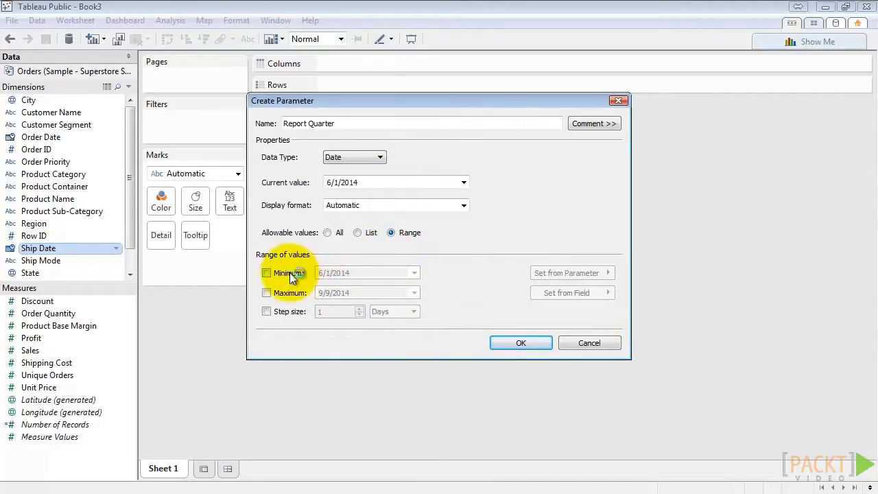
click(290, 273)
click(414, 272)
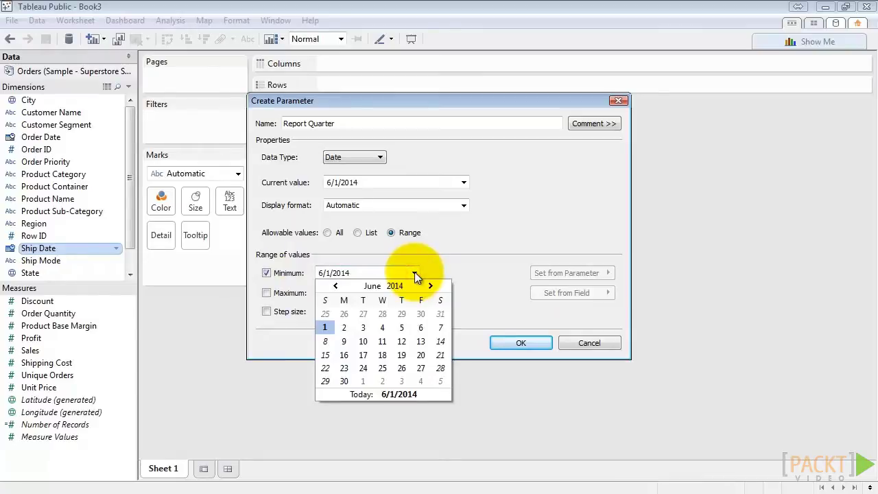
click(353, 272)
text(7)
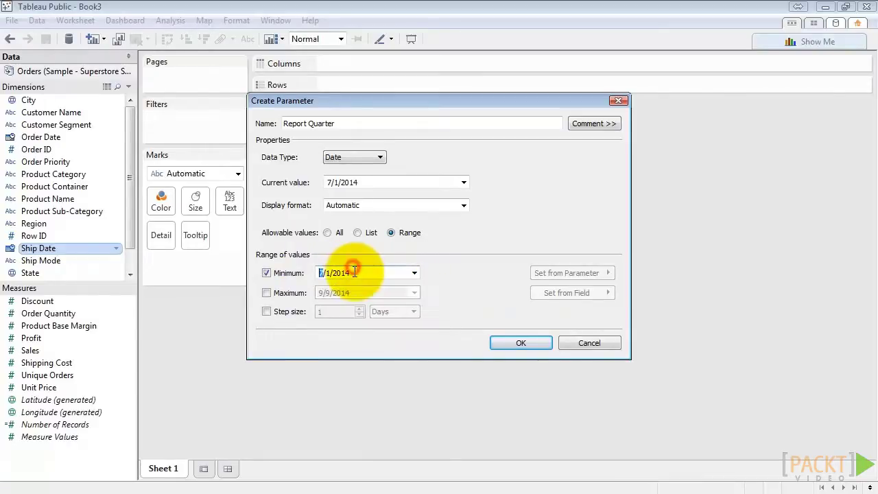
text(1)
text(2009)
click(295, 292)
click(366, 292)
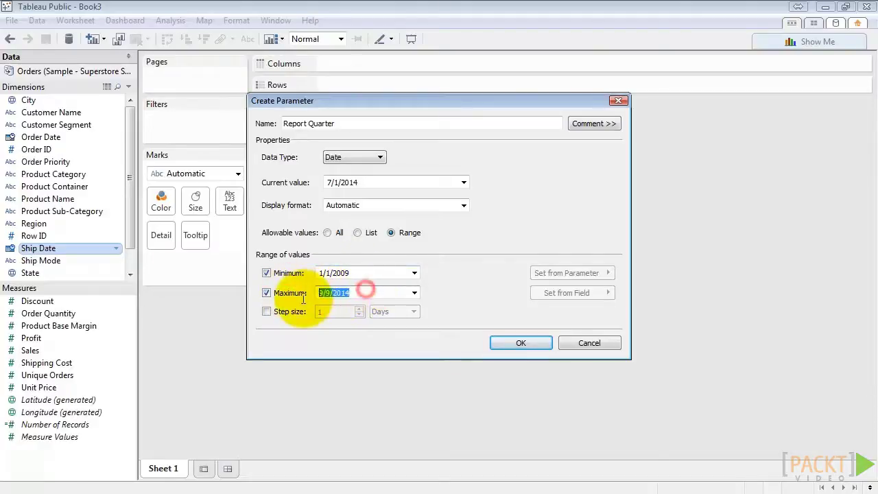
text(12/31/)
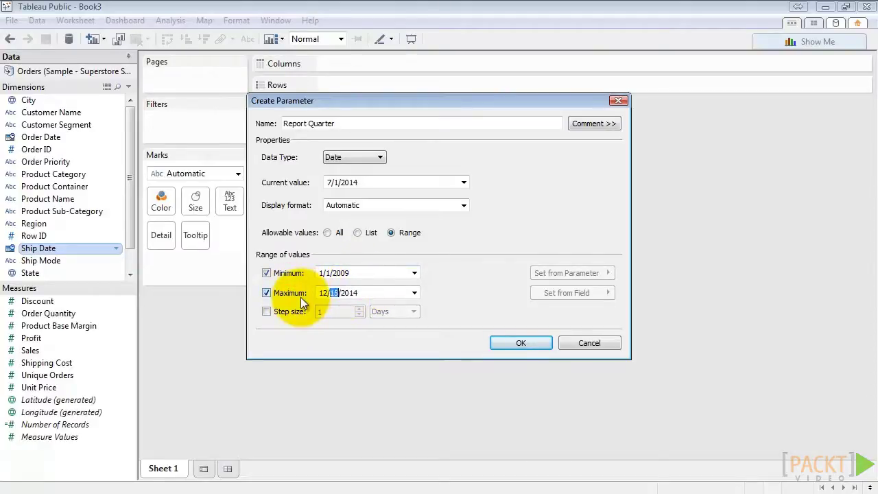
text(2012)
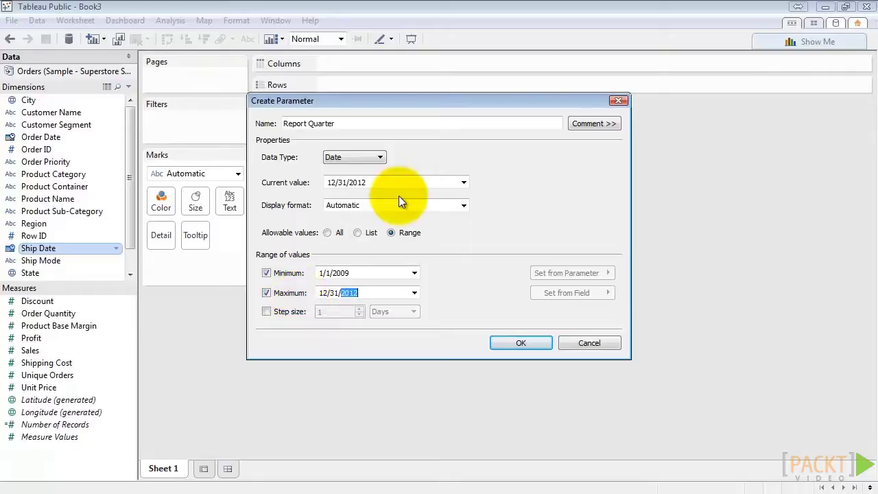
- Set the range step to 1 quarter and finish the Report Quarter parameter
click(267, 311)
click(414, 322)
click(410, 334)
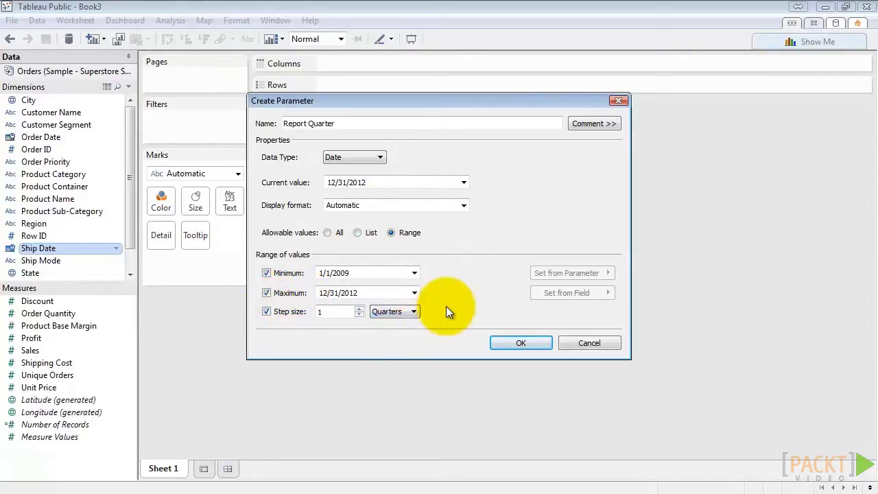
click(520, 343)
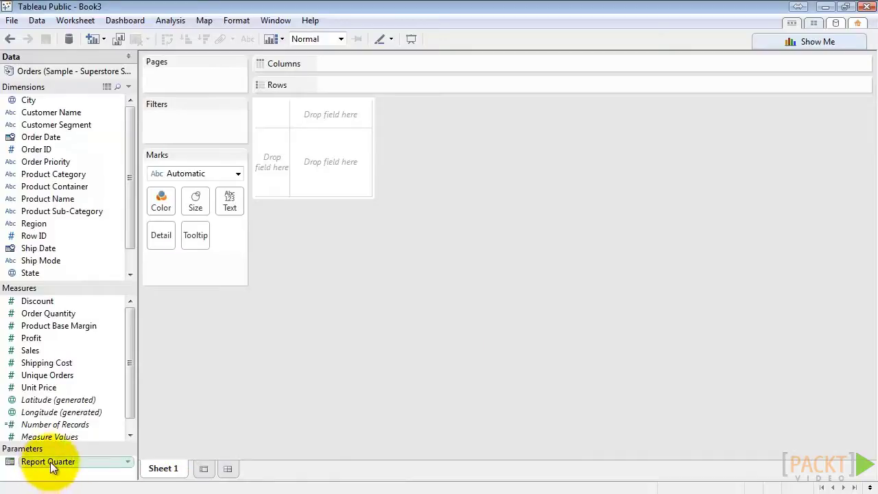
- Create calculated field InReportQuarter? with formula DATETRUNC('quarter',[Order Date]) = [Report Quarter]
right_click(93, 470)
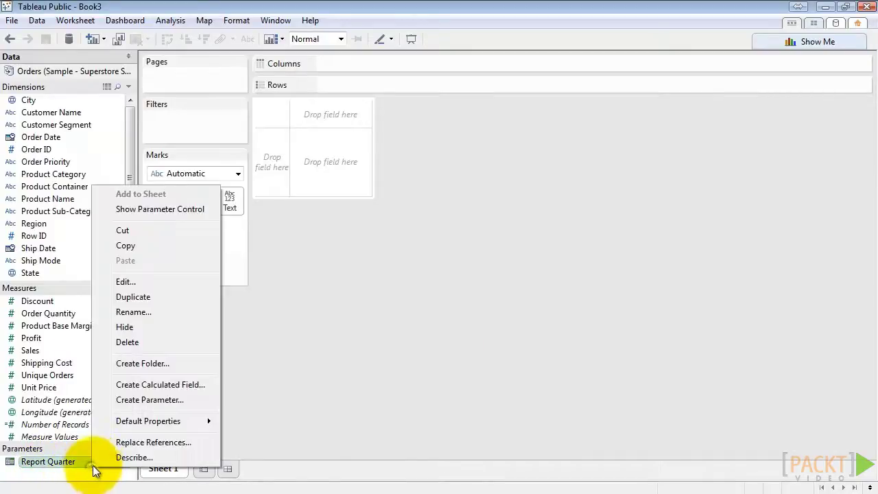
click(187, 385)
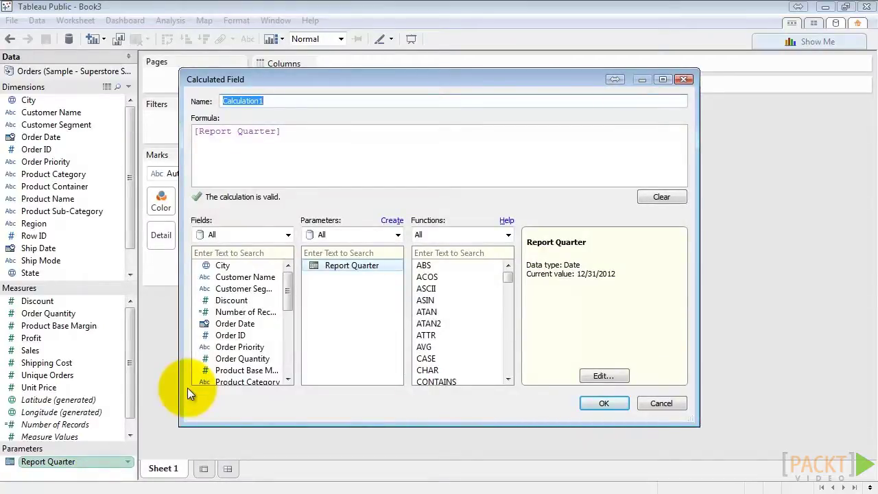
text(InReportQuarter?)
key(Tab)
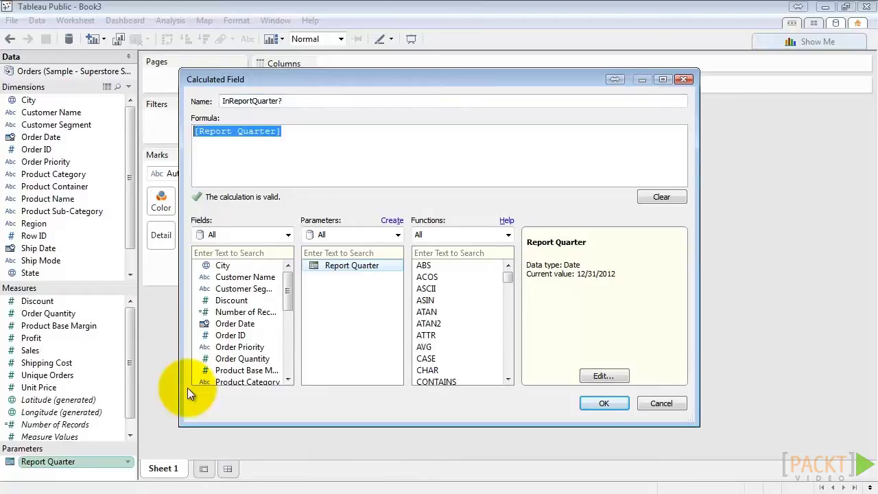
key(Home)
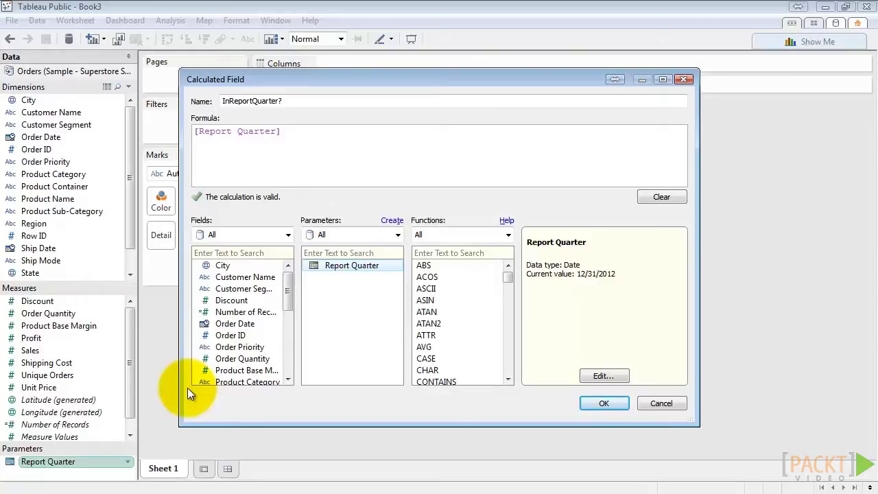
text(DATETRUNC()
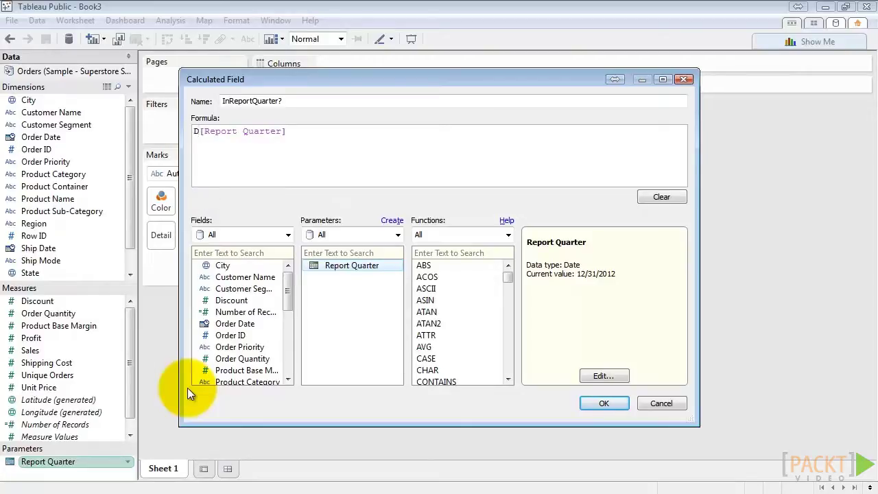
text('quarter')
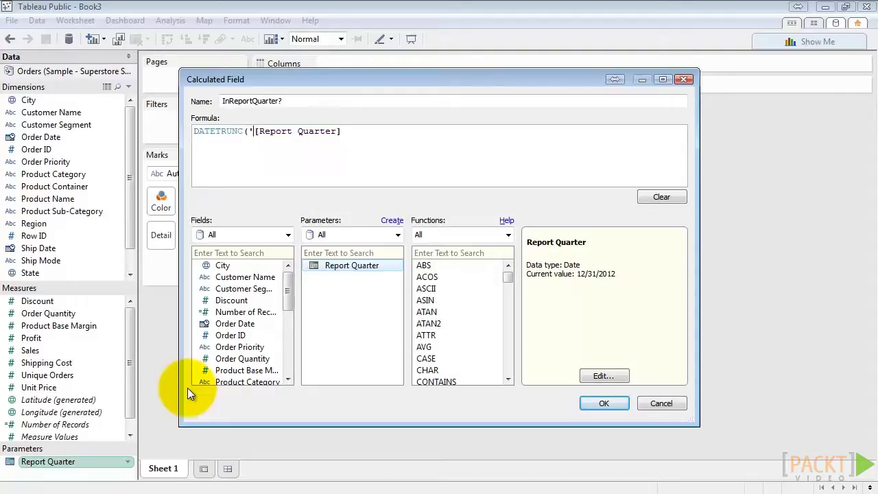
text(,)
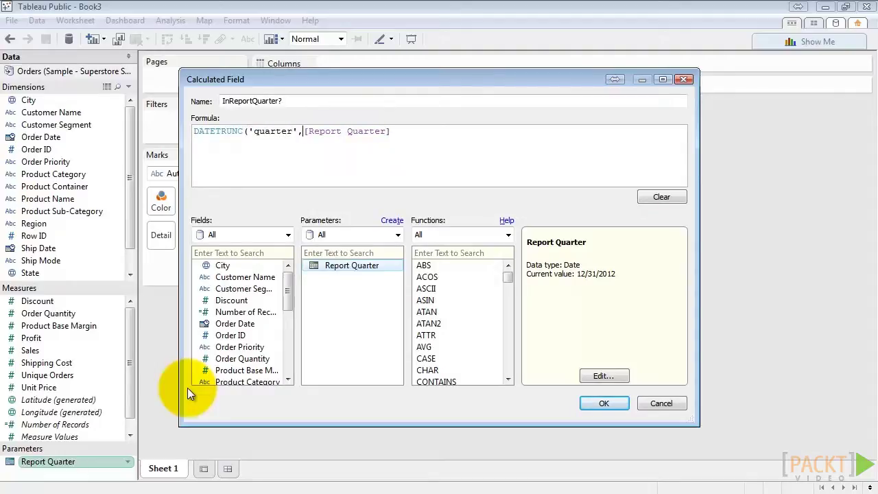
double_click(234, 323)
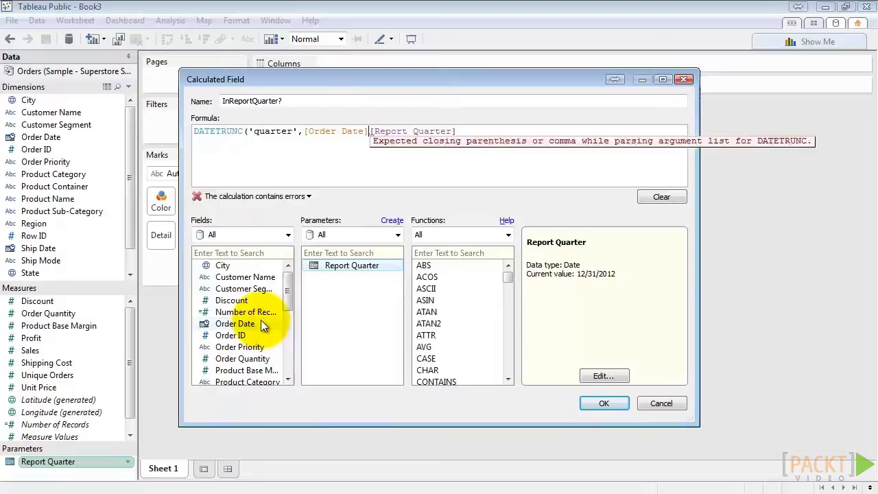
text() =)
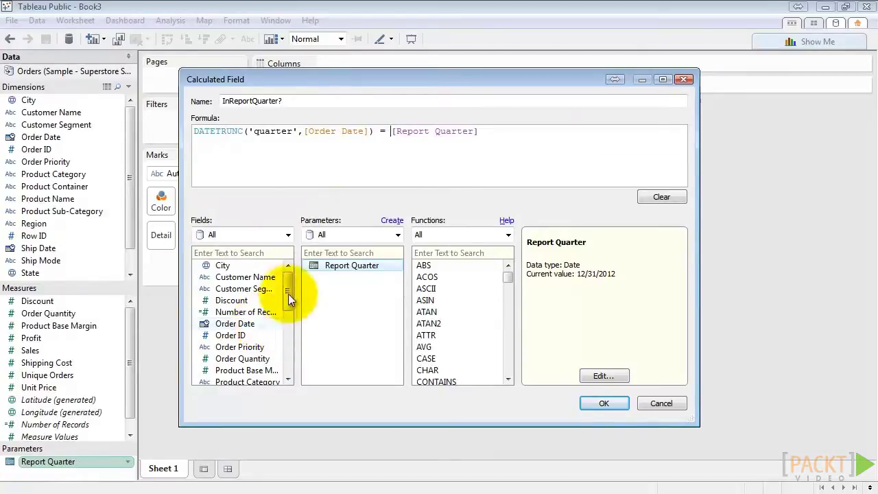
click(605, 403)
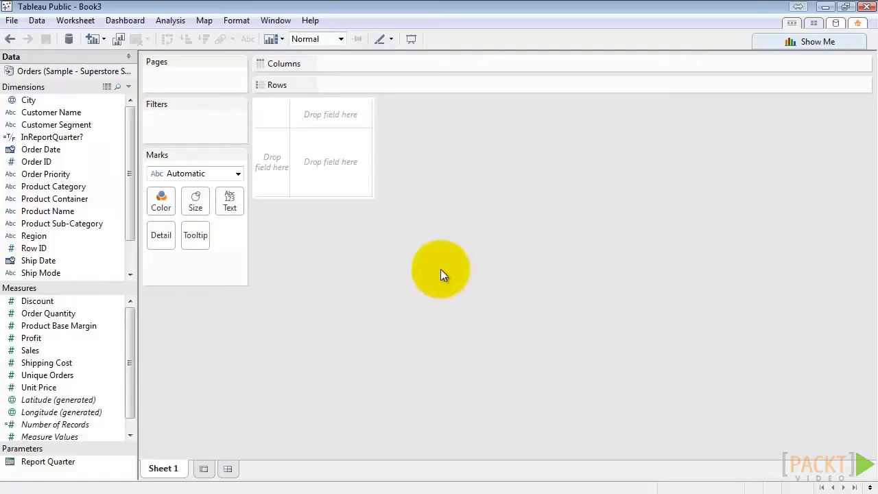
- Show total Sales (14,915,601) as text, dropping the InReportQuarter? filter that only lists False
drag(34, 351, 231, 204)
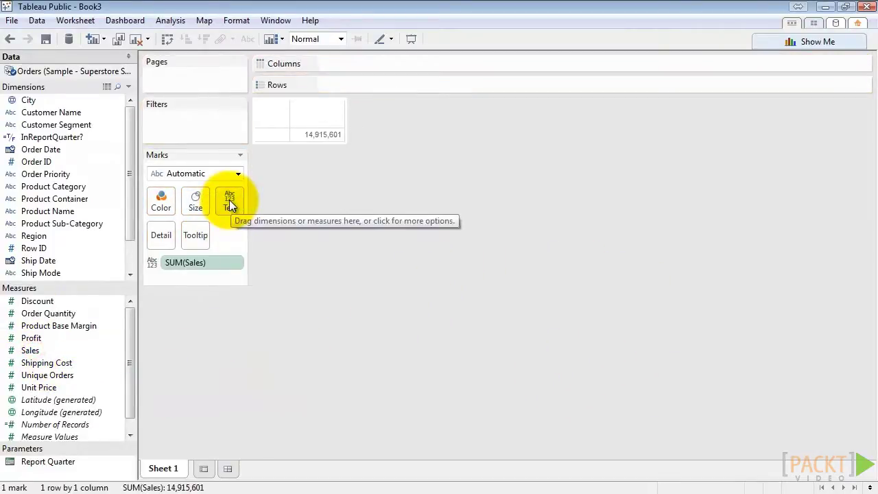
drag(59, 137, 203, 124)
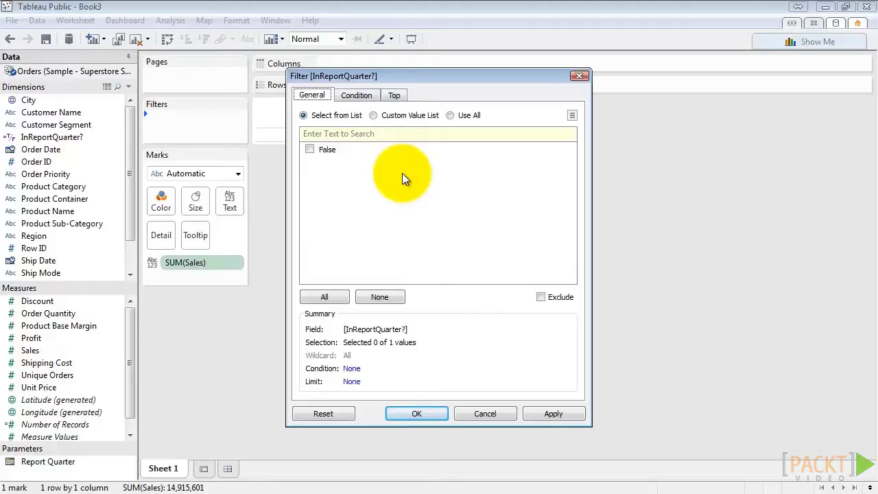
click(488, 410)
- Show the Report Quarter parameter control and step it back to 1/1/2012
right_click(60, 461)
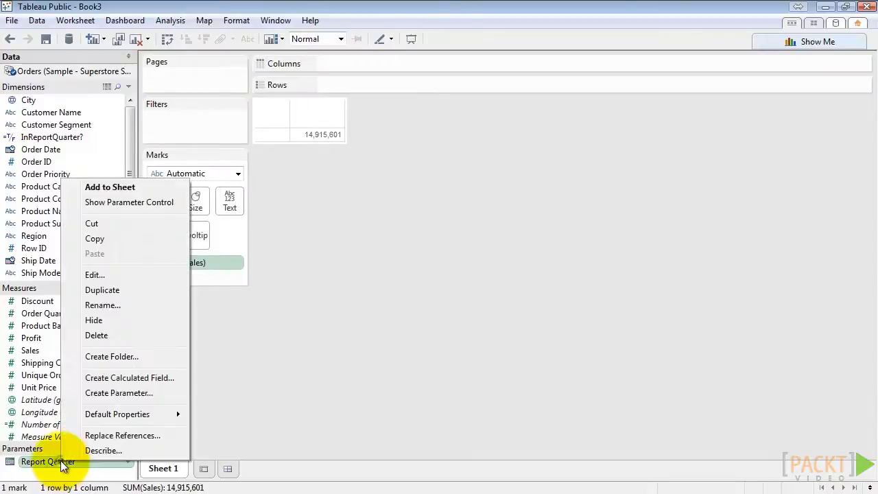
click(122, 201)
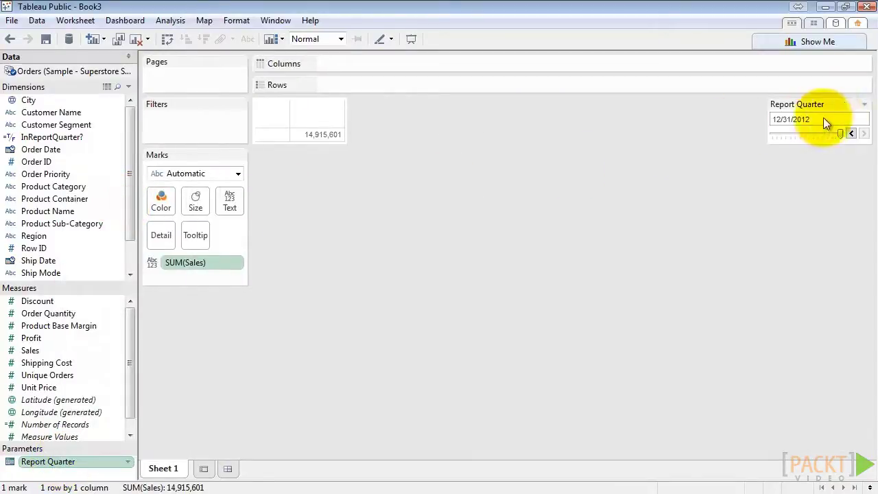
click(852, 134)
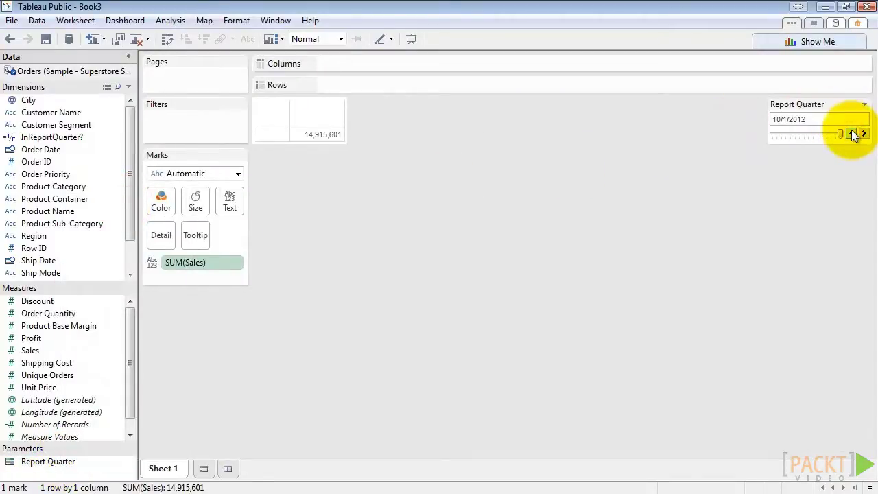
click(852, 134)
click(852, 134)
click(852, 134)
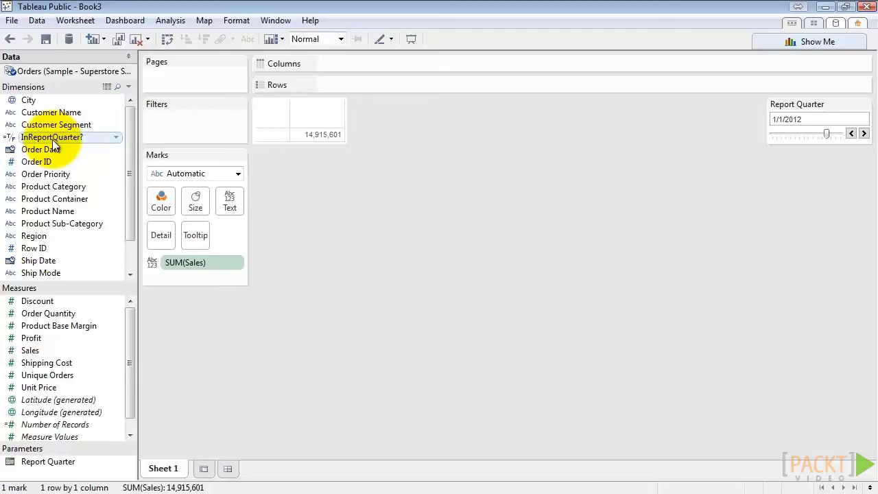
- Filter the view to InReportQuarter? = True
drag(54, 143, 190, 125)
click(308, 162)
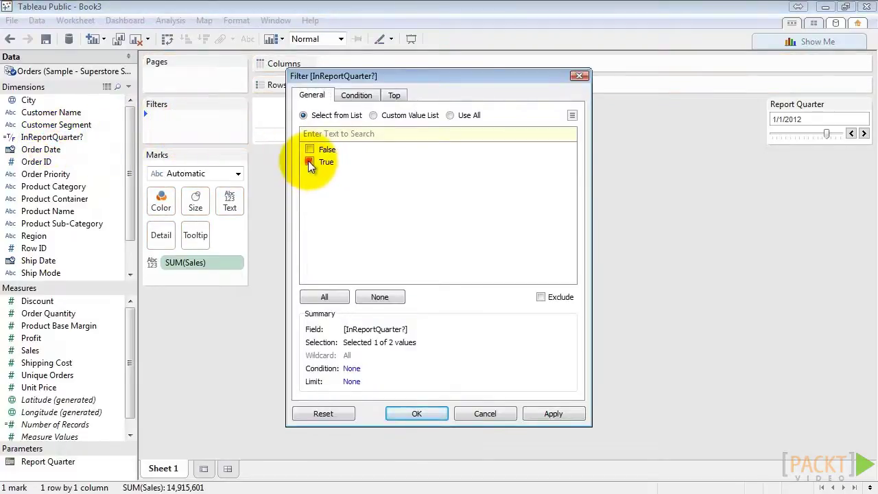
click(556, 412)
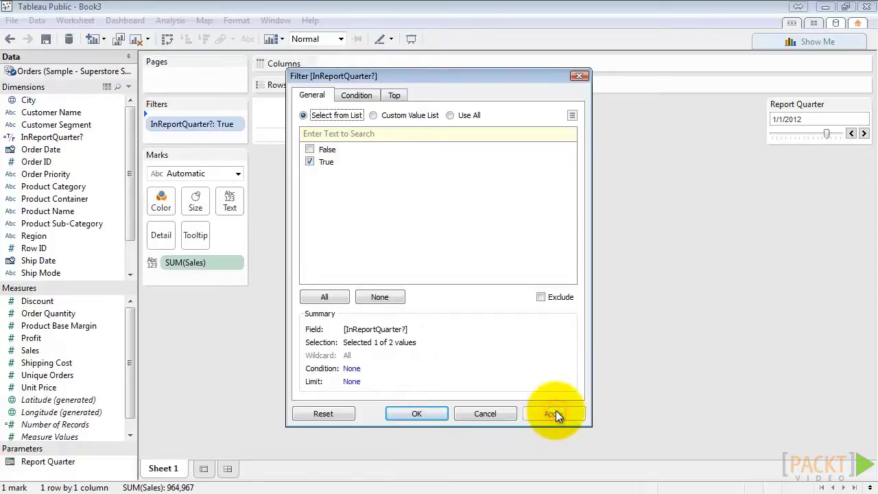
click(420, 413)
- Step Report Quarter to 4/1/2012 so Sales shows 929,194
mouse_move(313, 136)
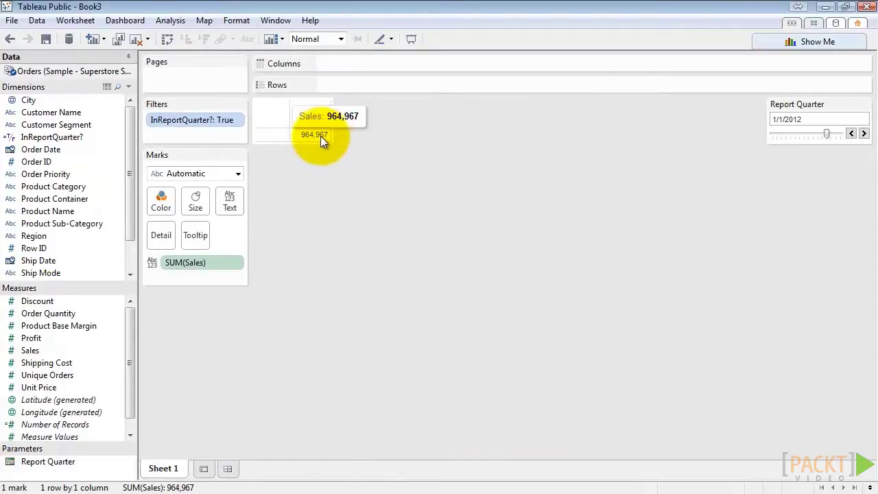
click(851, 133)
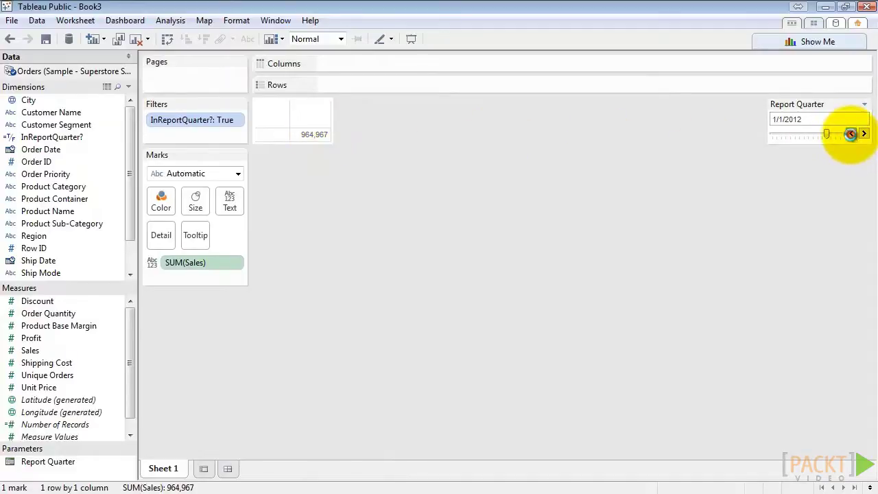
click(851, 133)
click(863, 134)
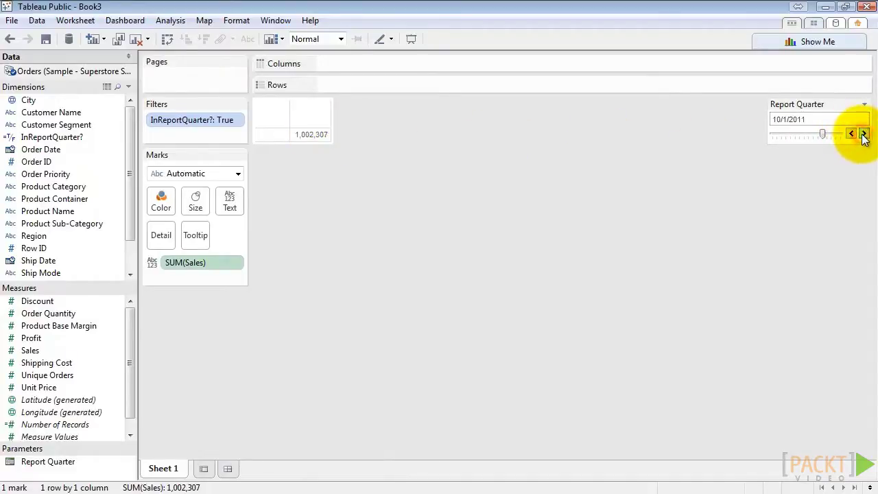
click(863, 134)
click(864, 134)
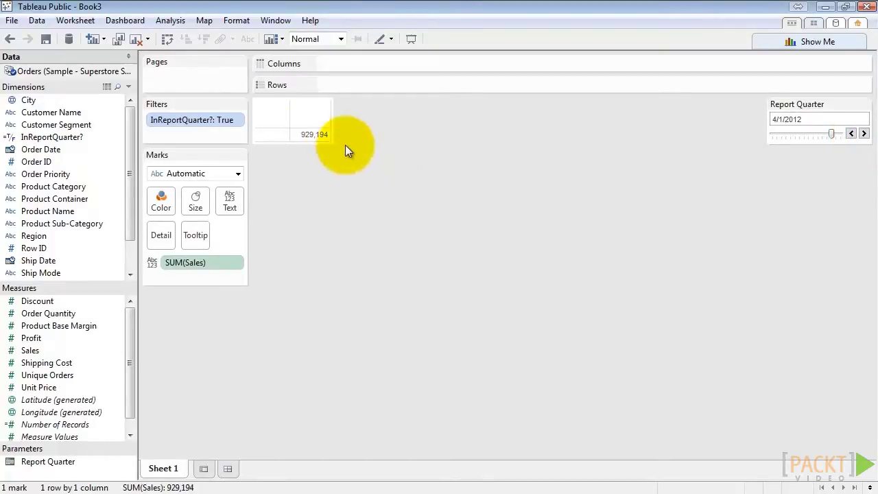
- Set the worksheet font to Trebuchet MS at 24 pt
mouse_move(322, 136)
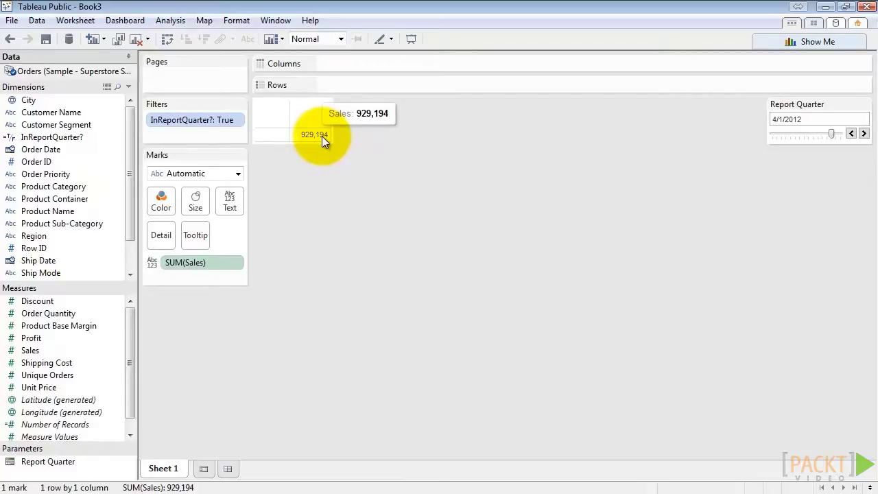
right_click(322, 136)
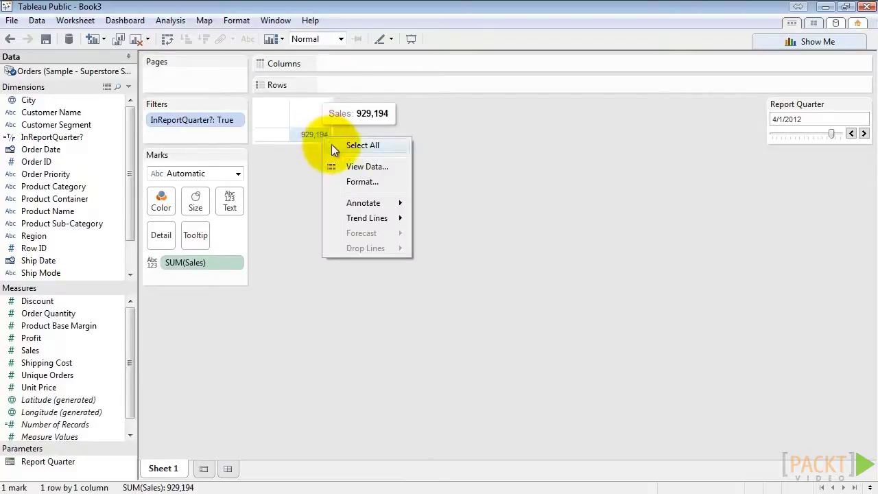
click(362, 182)
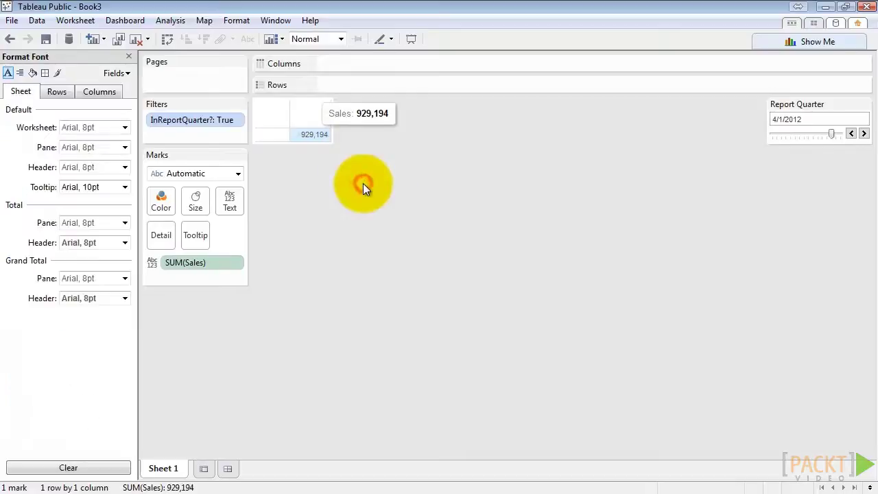
click(125, 127)
click(121, 147)
text(tre)
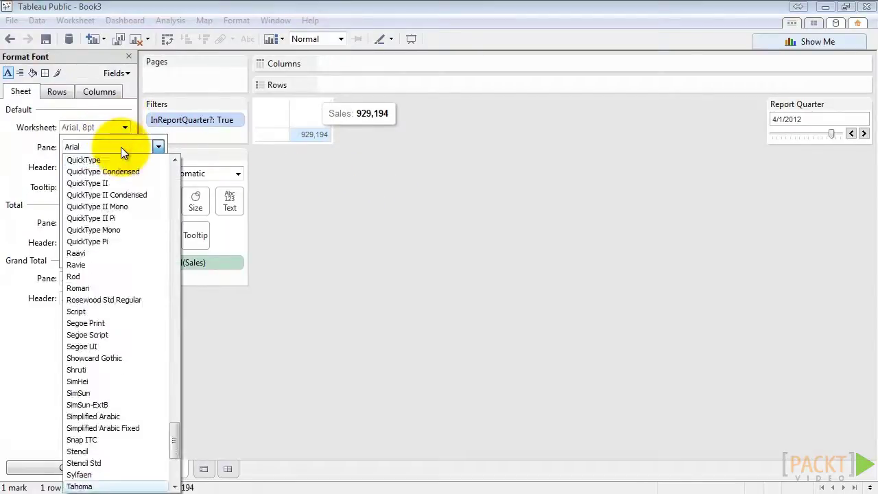
click(96, 485)
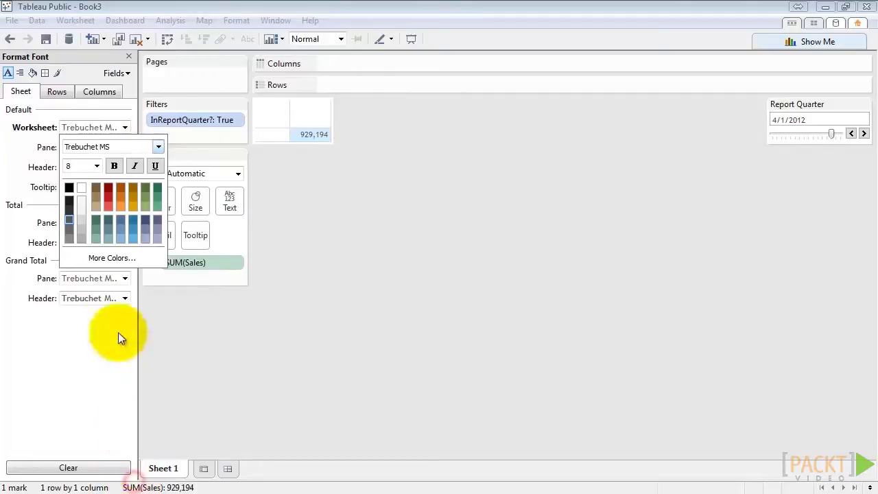
click(98, 165)
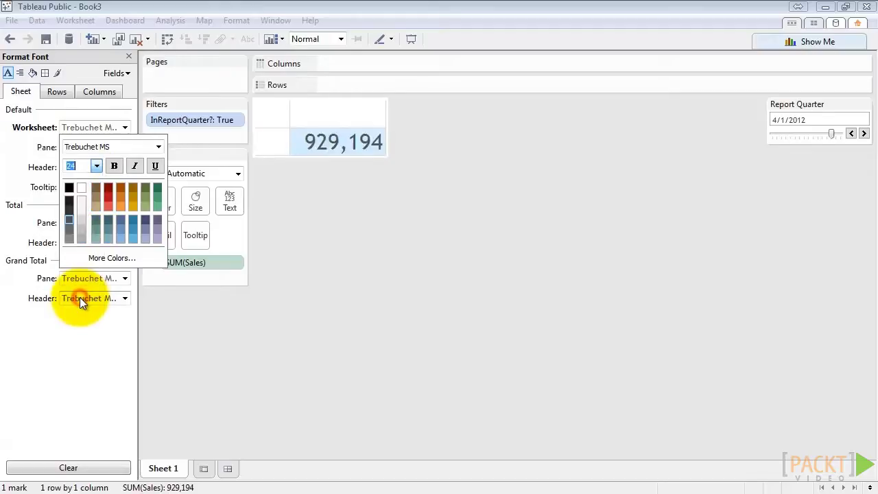
click(80, 296)
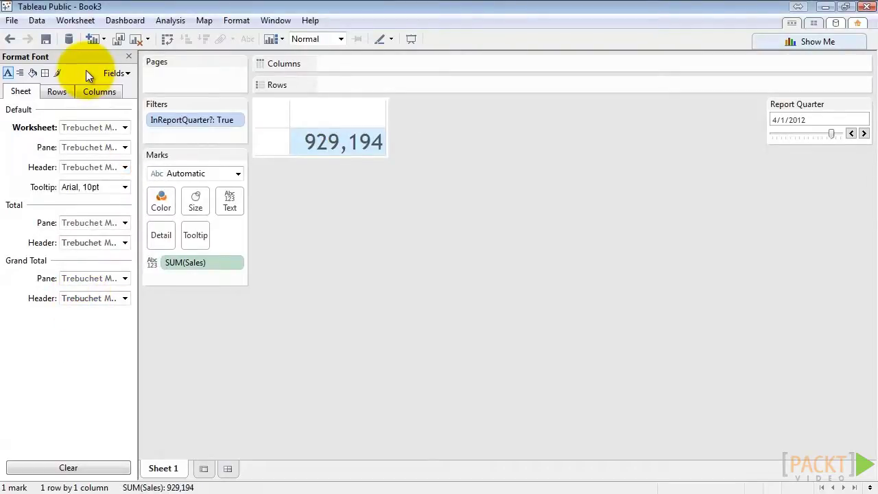
- Format SUM(Sales) as custom currency with 0 decimals in Thousands (K), showing $929K
click(113, 73)
click(141, 89)
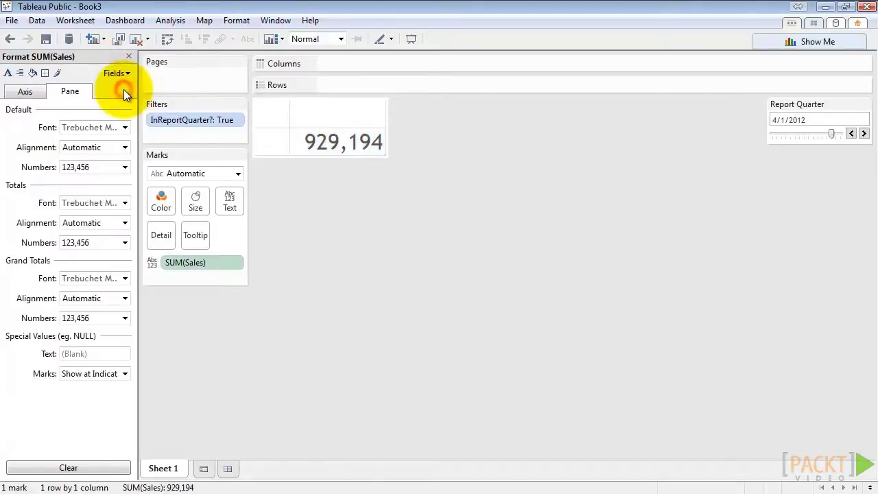
click(101, 167)
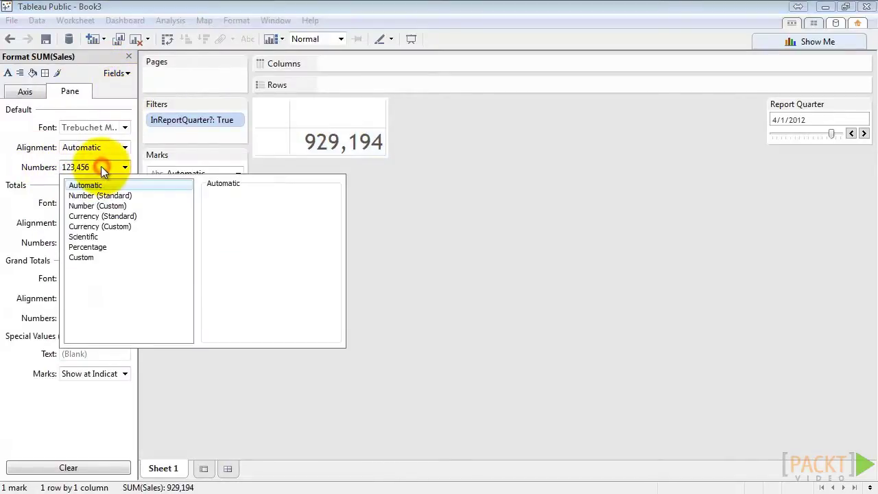
click(145, 226)
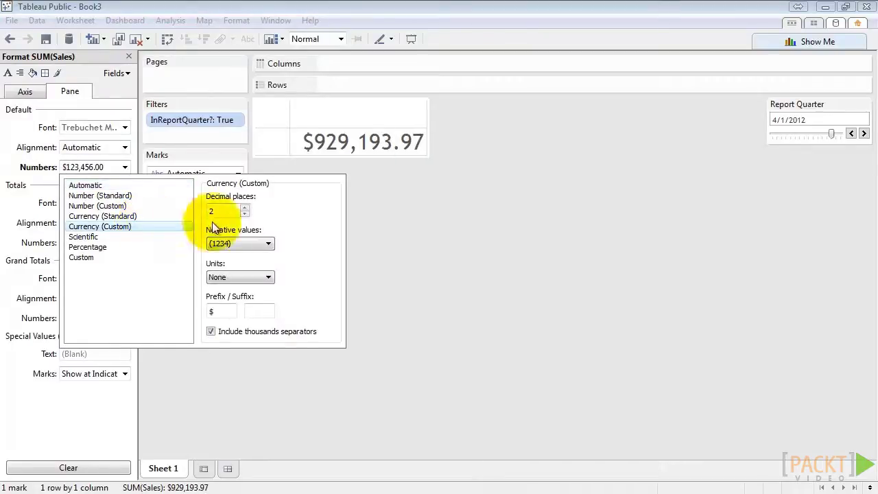
click(244, 213)
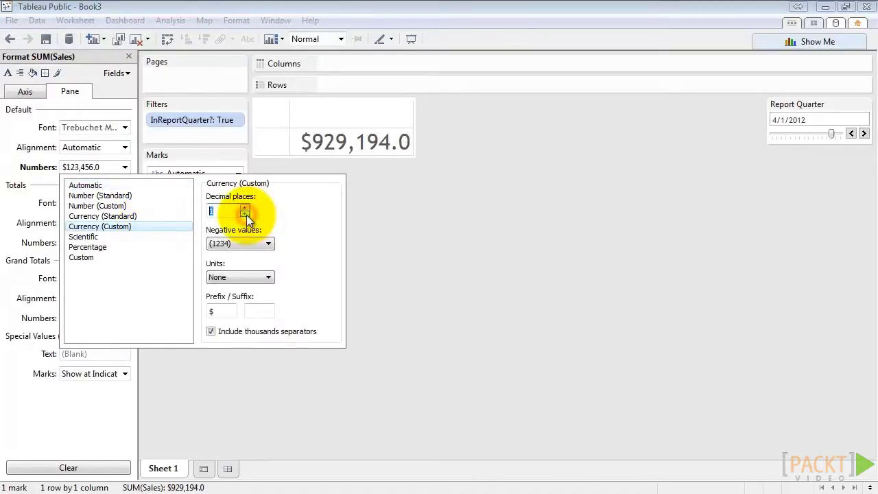
click(245, 213)
click(248, 277)
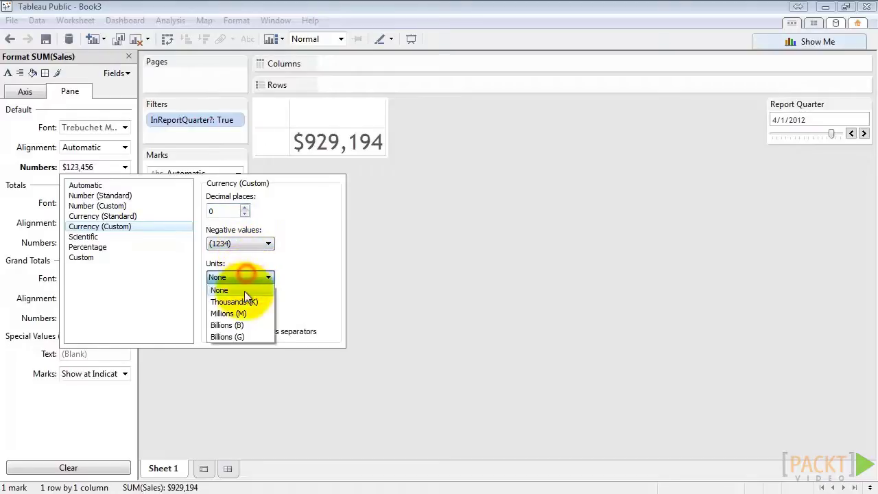
click(243, 302)
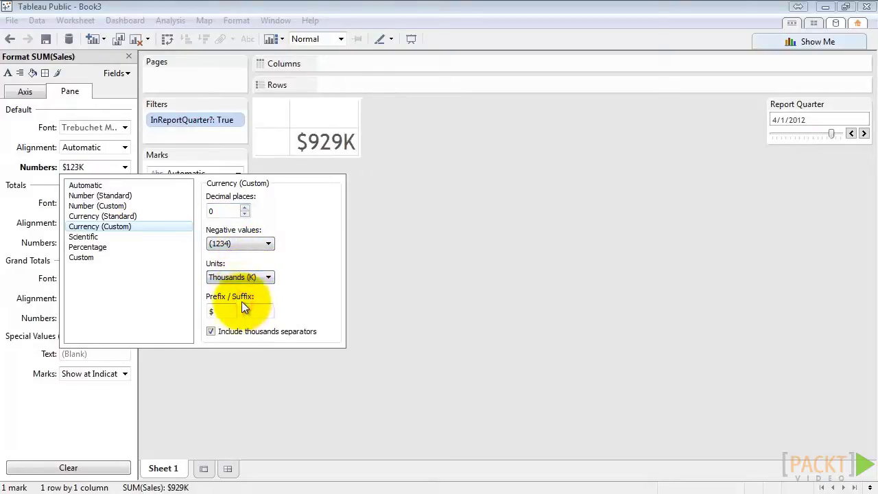
click(204, 394)
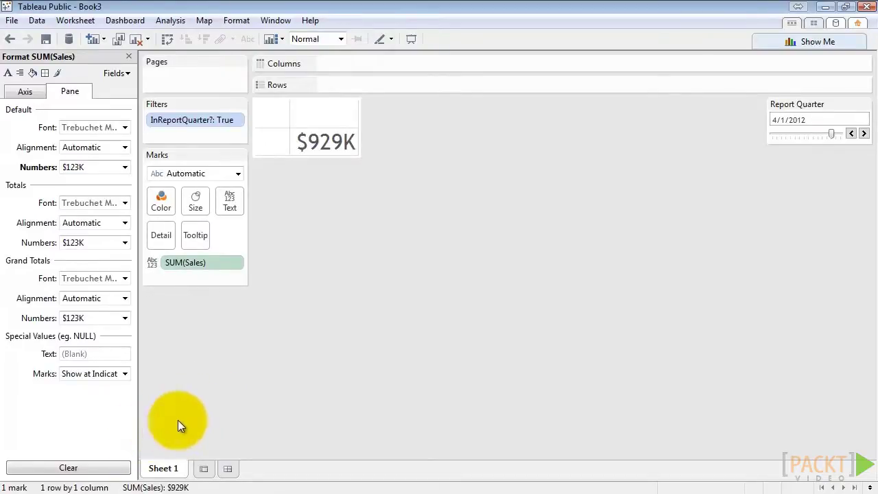
- Add Dashboard 1 and place Sheet 1 on its canvas
click(227, 469)
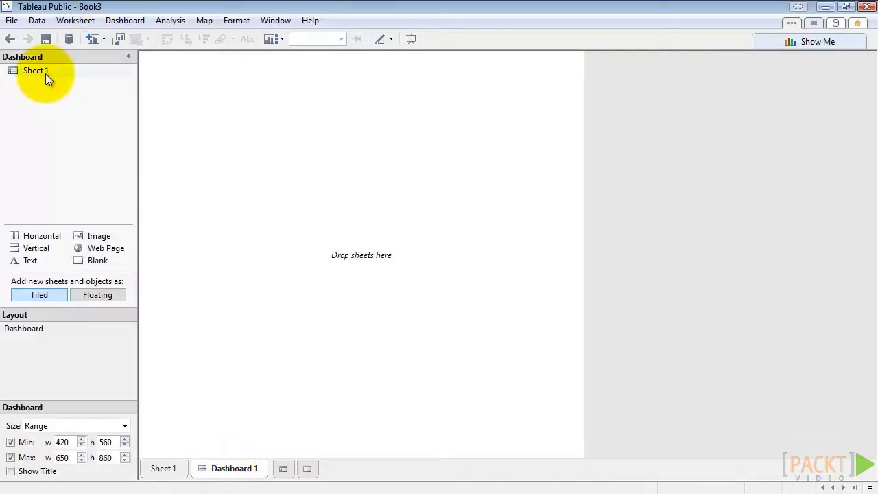
drag(37, 69, 183, 111)
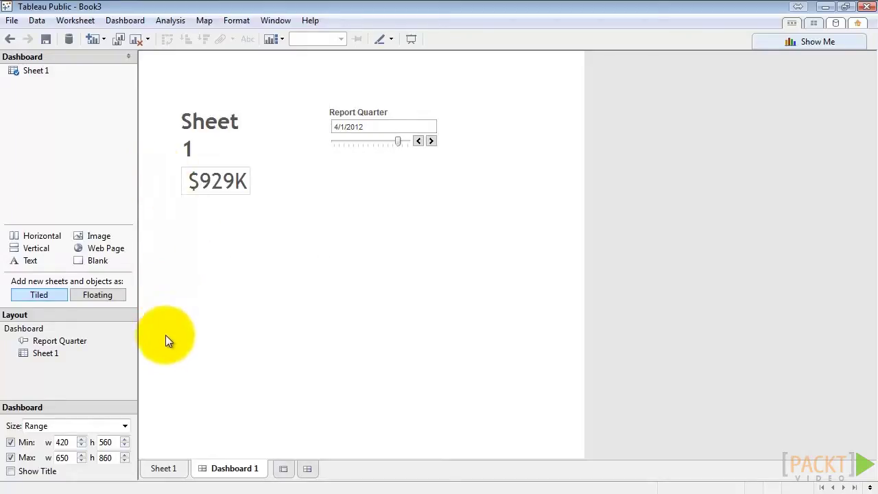
- Set the dashboard size to Exactly, width 1080 and height 570
click(124, 426)
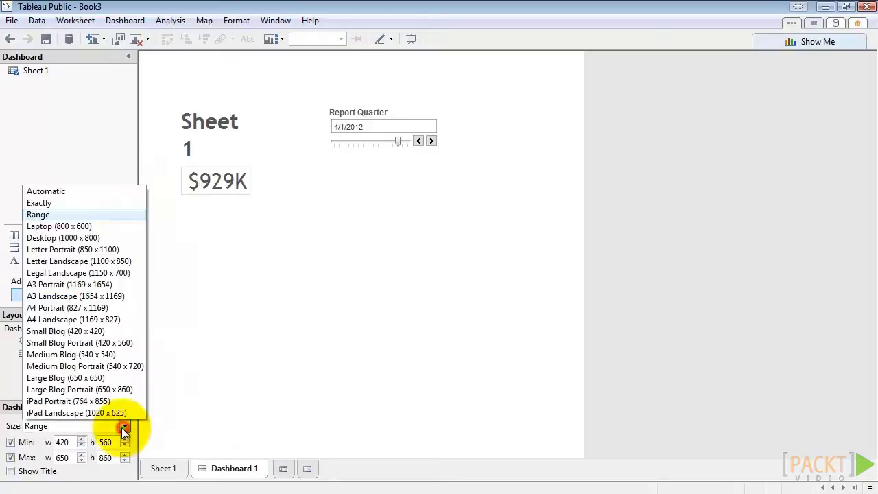
click(96, 200)
double_click(40, 442)
text(108)
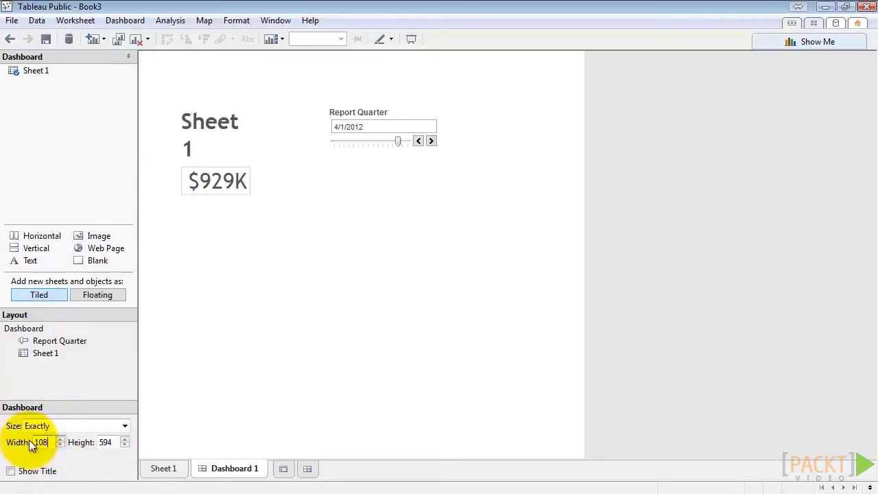
text(0)
double_click(89, 441)
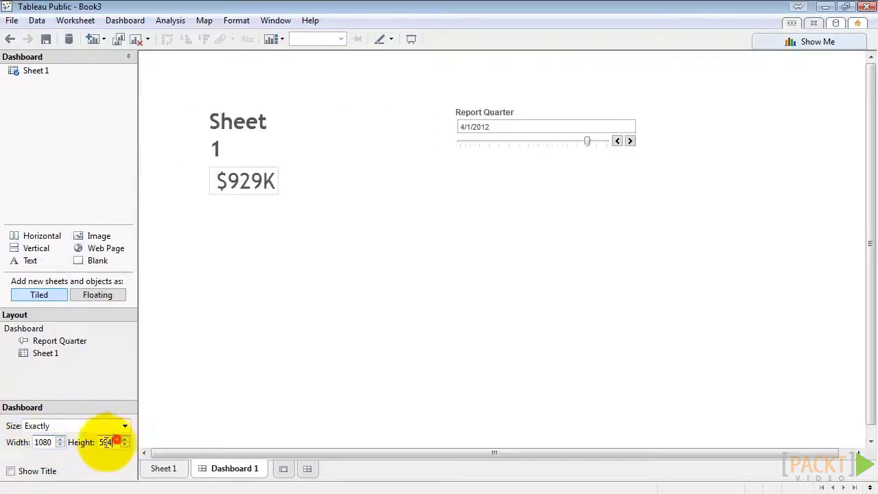
text(570)
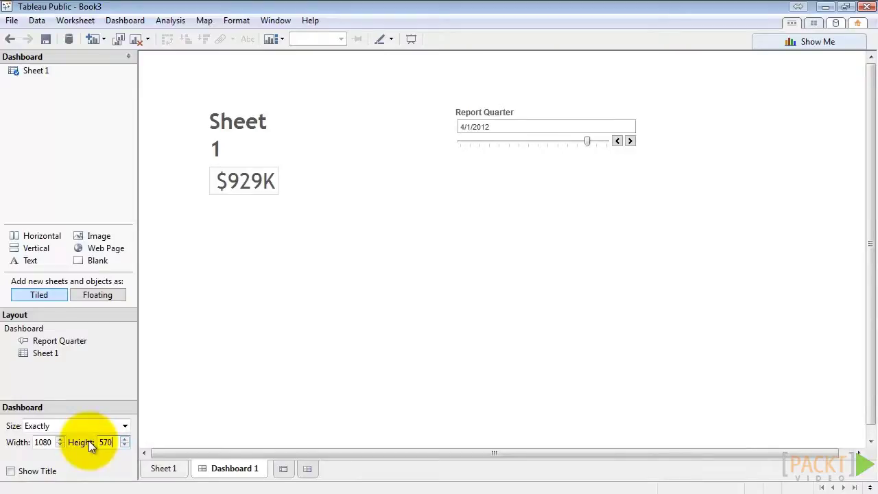
key(Return)
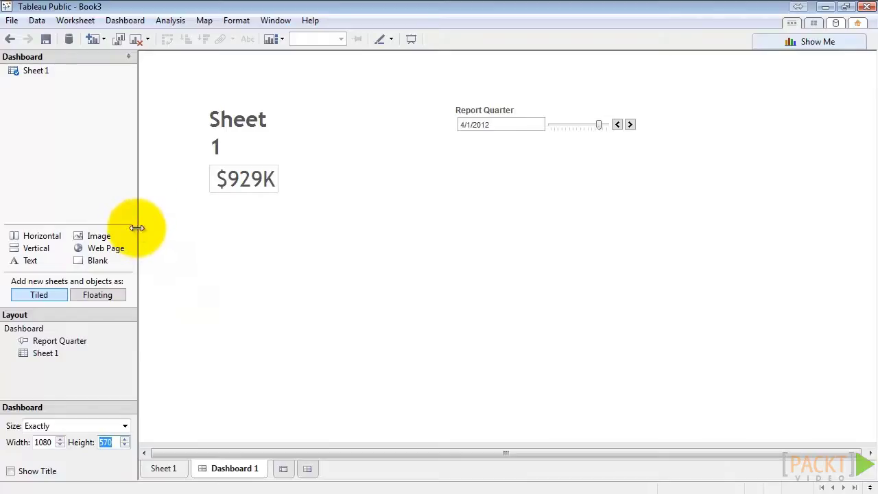
- Move the Report Quarter control to the top-left corner and hide Sheet 1's title
drag(138, 229, 130, 227)
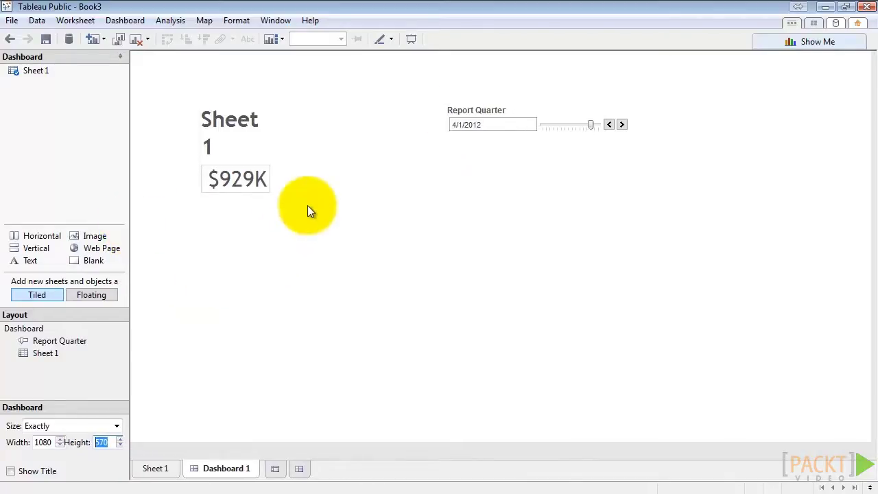
click(512, 106)
drag(540, 103, 222, 54)
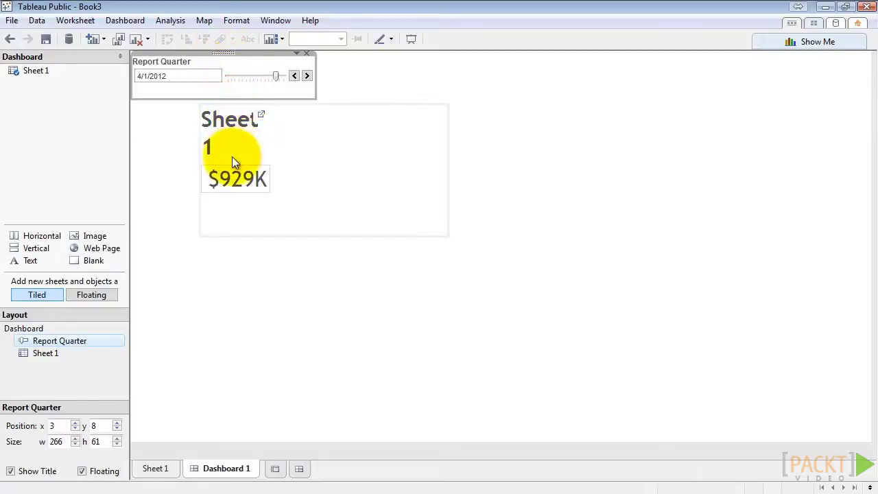
right_click(228, 129)
click(261, 169)
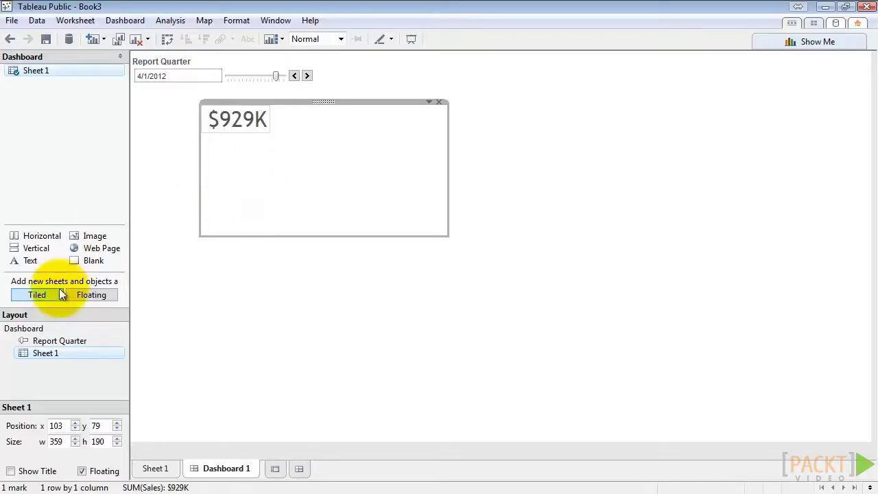
- Add a floating text object reading 'Total Sales in ' followed by the Report Quarter parameter
click(101, 291)
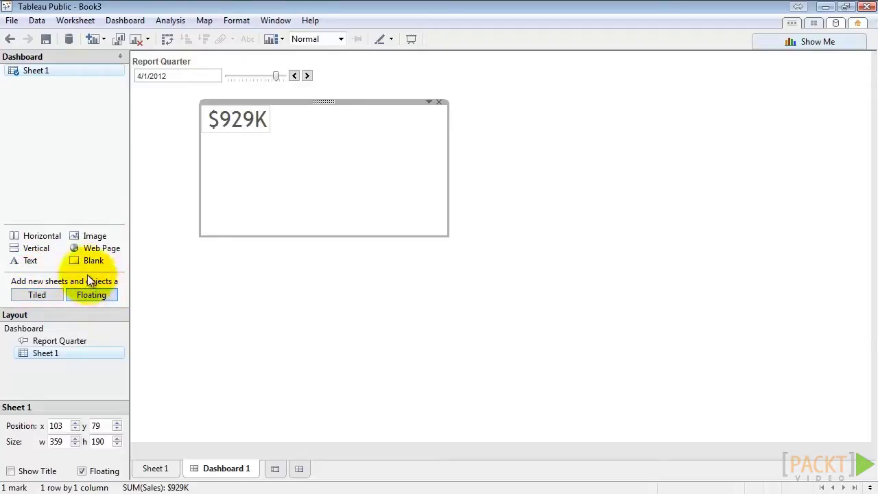
drag(28, 262, 274, 109)
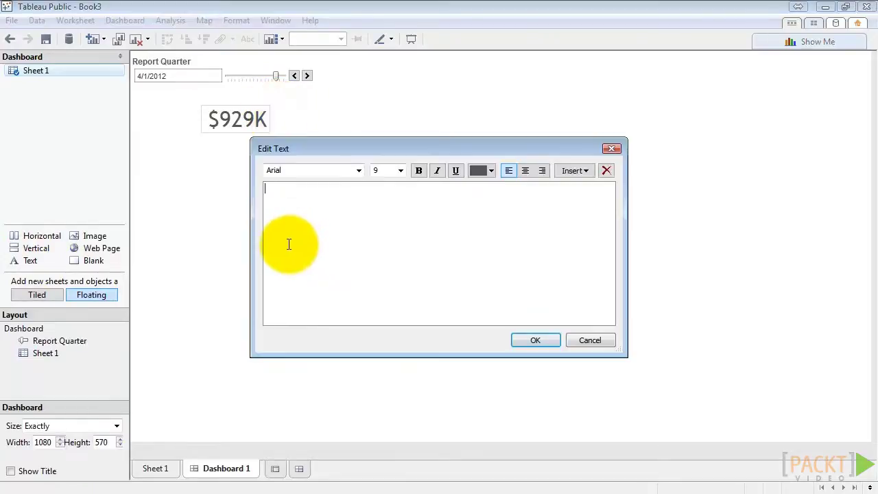
text(Tota)
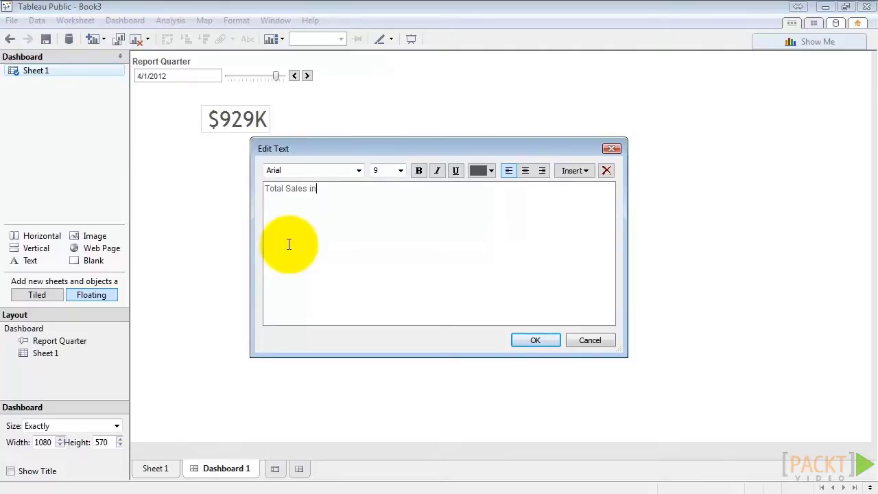
text(l Sales in)
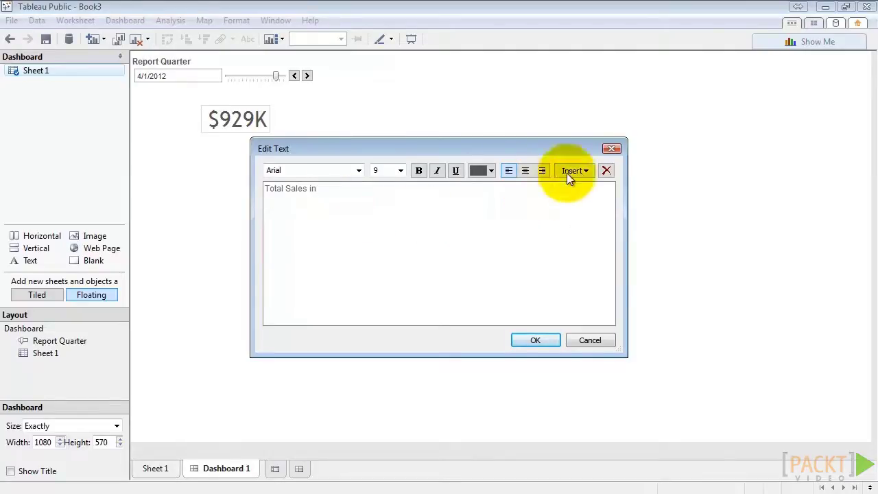
click(574, 170)
click(610, 259)
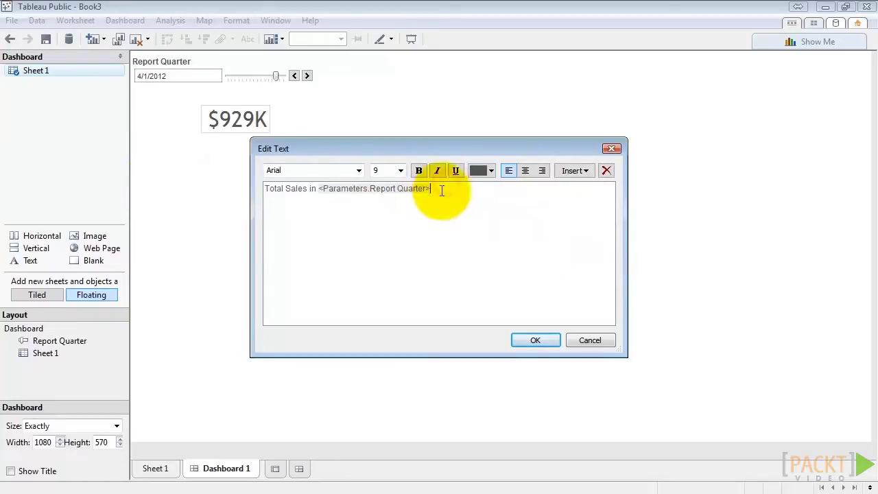
- Format the label text as bold 12 pt Trebuchet MS and confirm it
drag(432, 189, 231, 196)
click(359, 170)
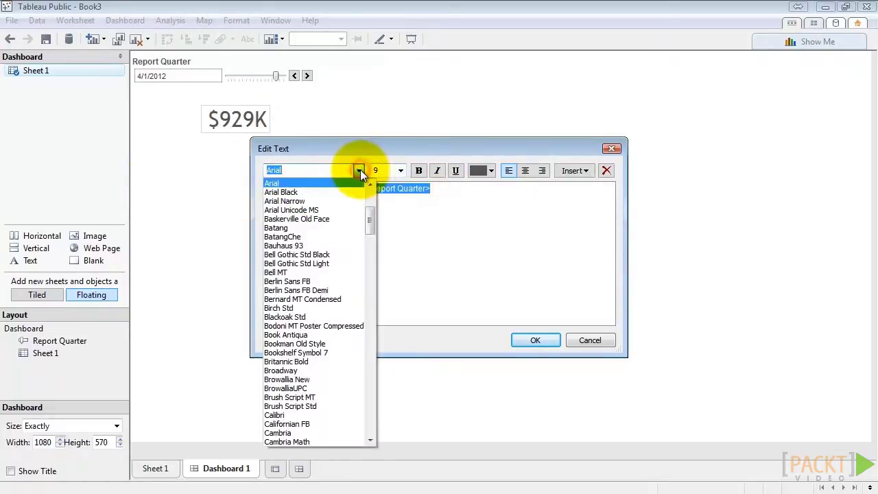
text(tre)
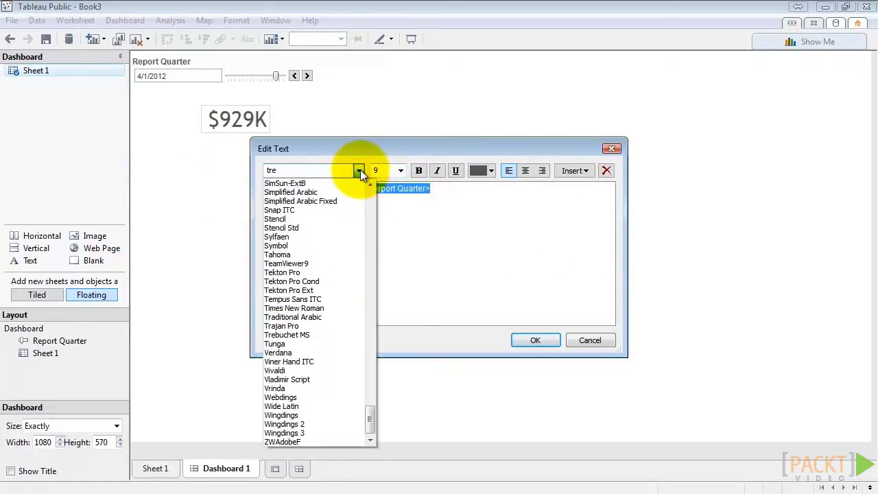
click(324, 334)
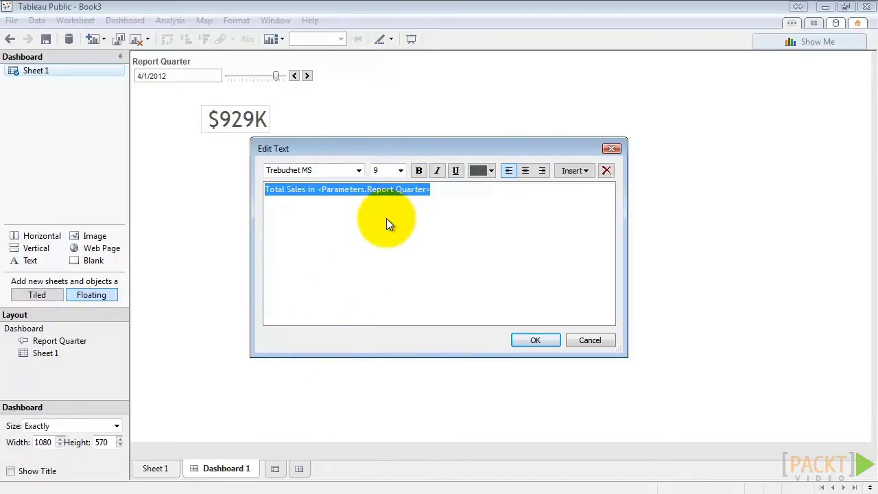
click(401, 172)
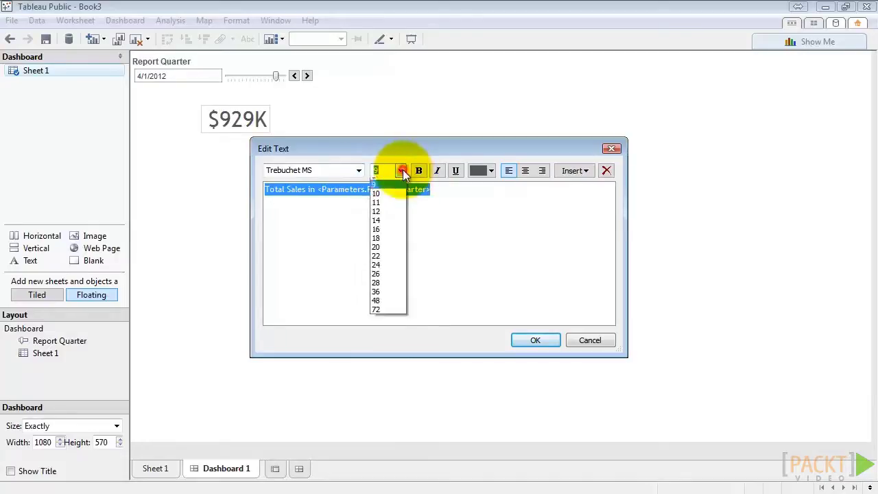
click(397, 221)
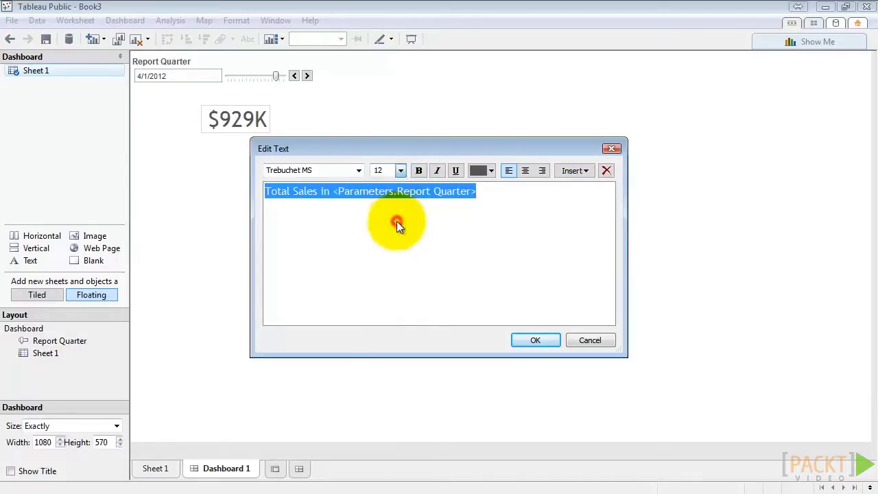
click(418, 170)
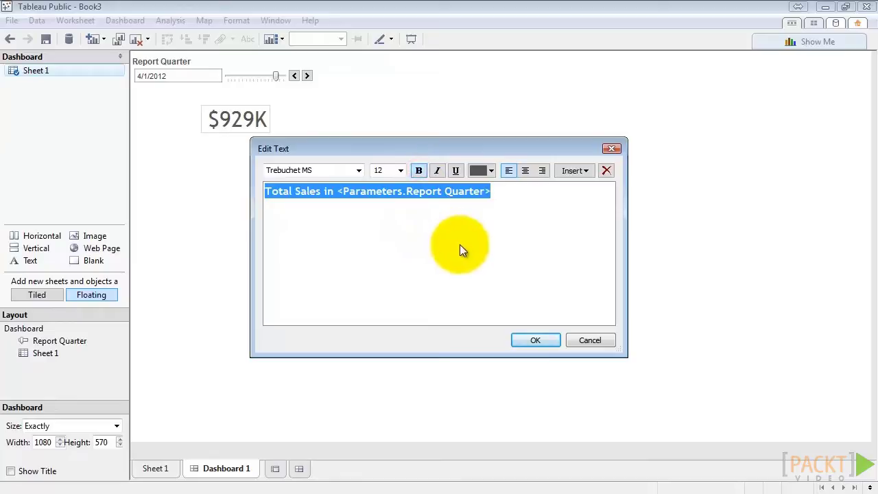
click(538, 339)
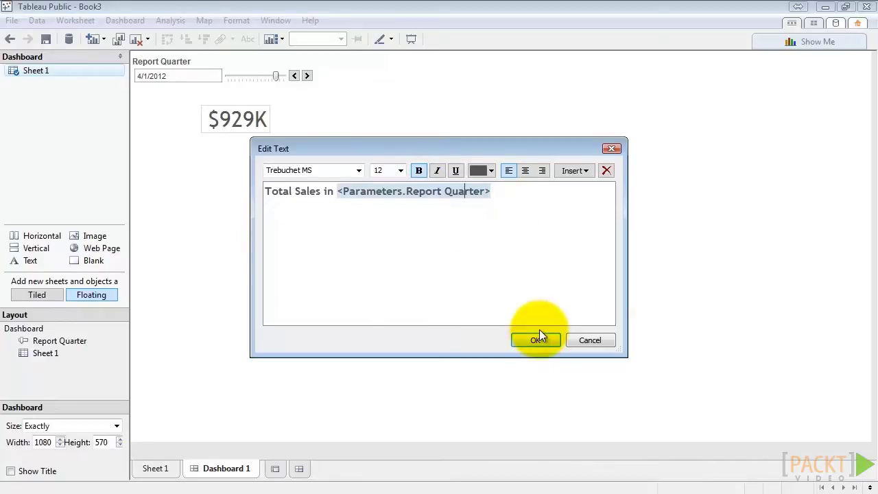
click(535, 336)
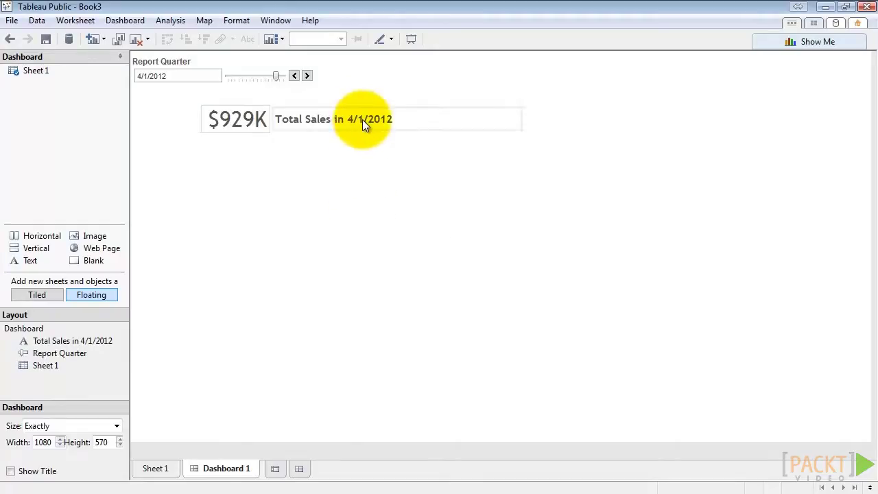
- On Sheet 1, set Report Quarter's default date format to the '2001 Q1' year-quarter style
click(155, 468)
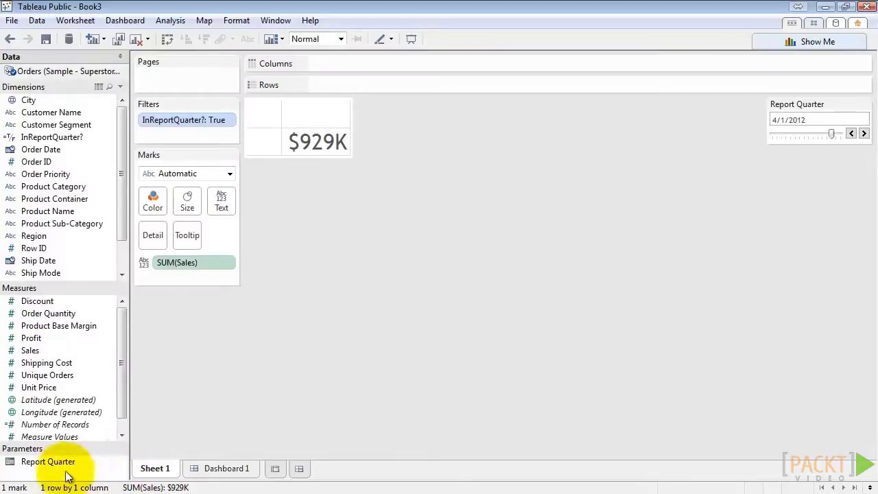
right_click(53, 463)
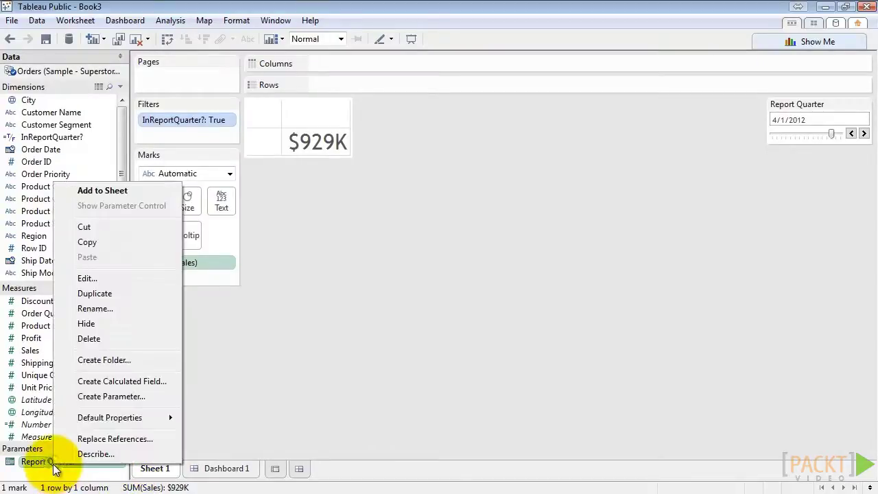
mouse_move(141, 416)
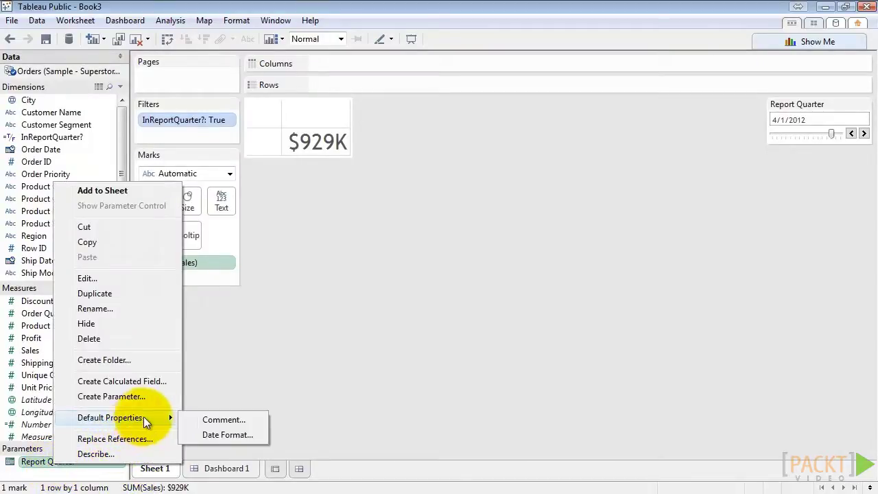
click(228, 436)
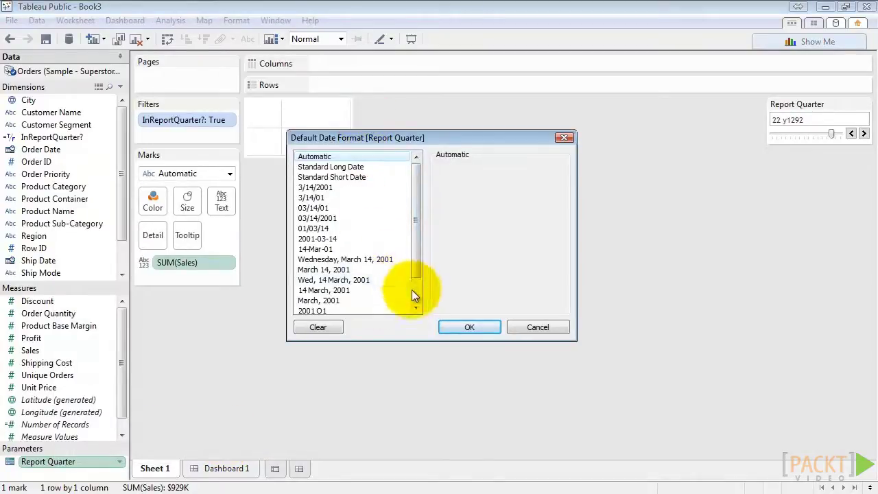
click(317, 310)
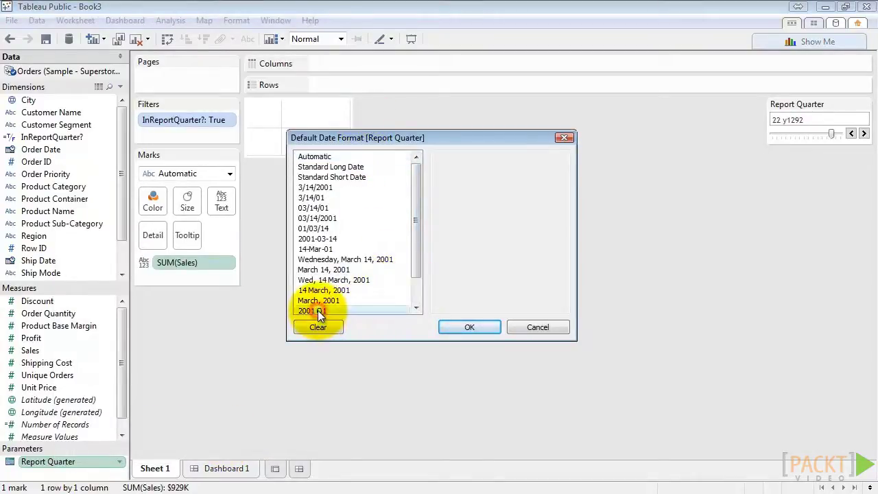
click(468, 327)
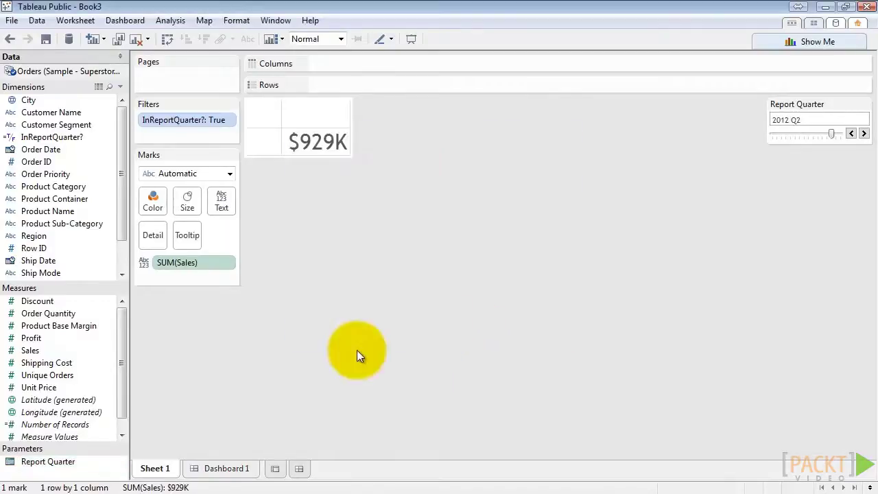
- On Dashboard 1, hide the Report Quarter control's readout and title, then narrow it to about half width
click(237, 469)
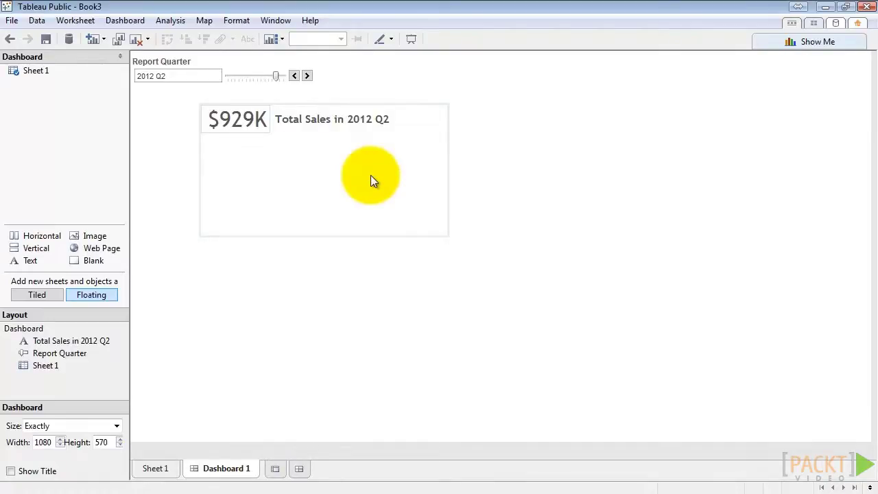
click(294, 55)
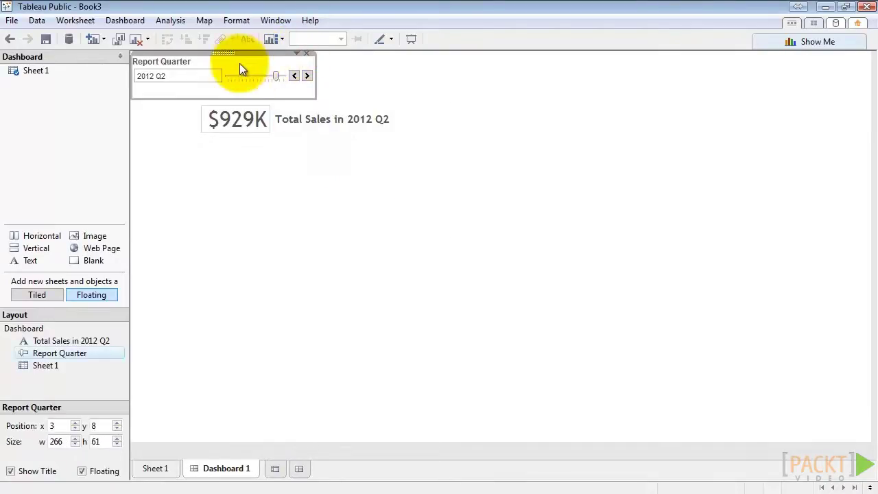
click(296, 53)
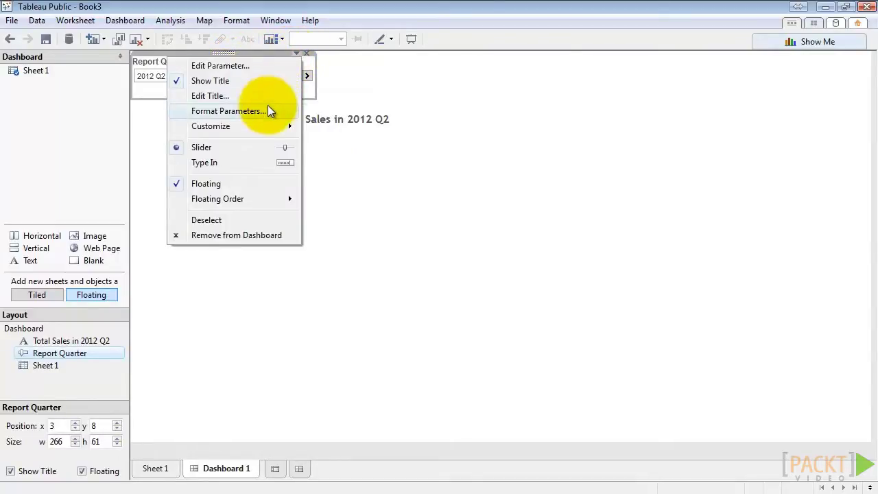
mouse_move(277, 130)
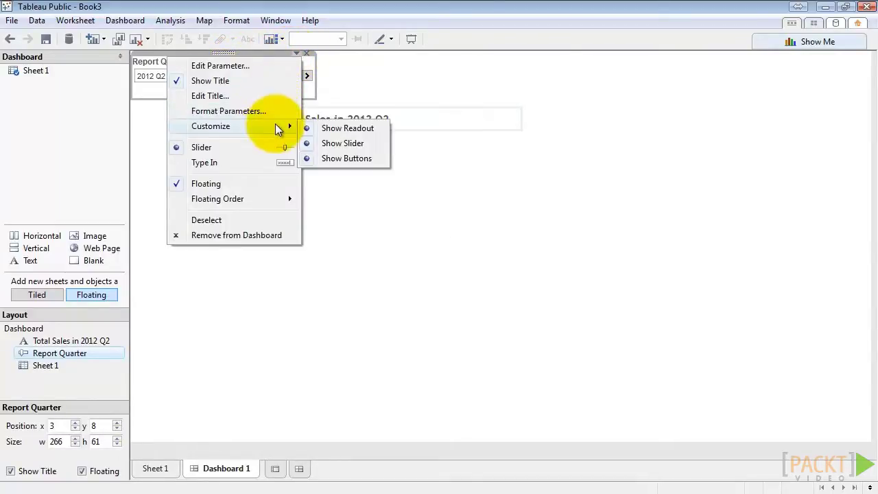
click(335, 129)
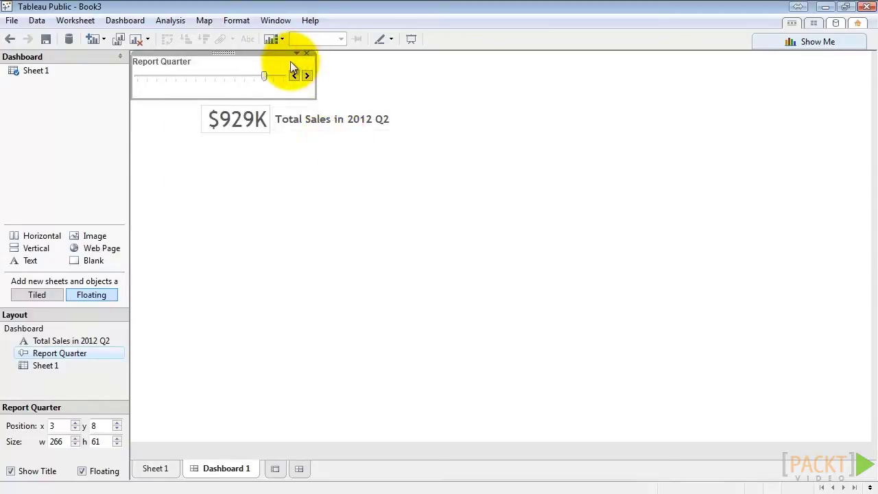
right_click(166, 68)
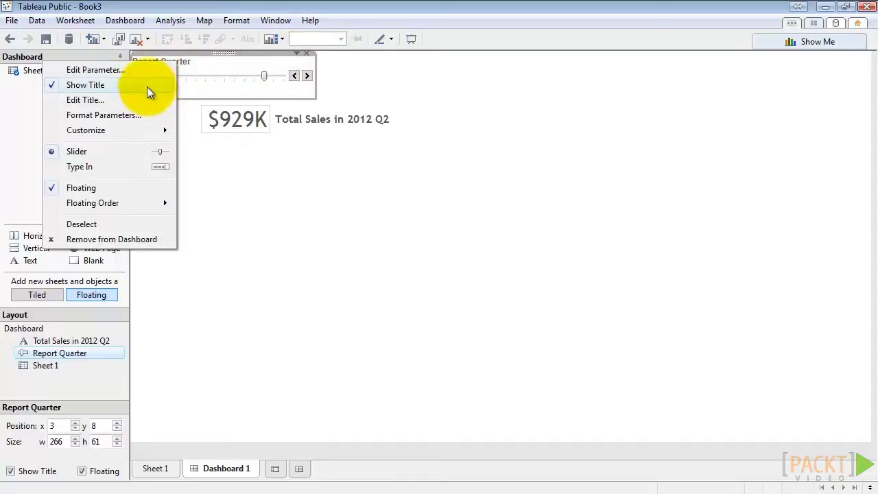
click(85, 85)
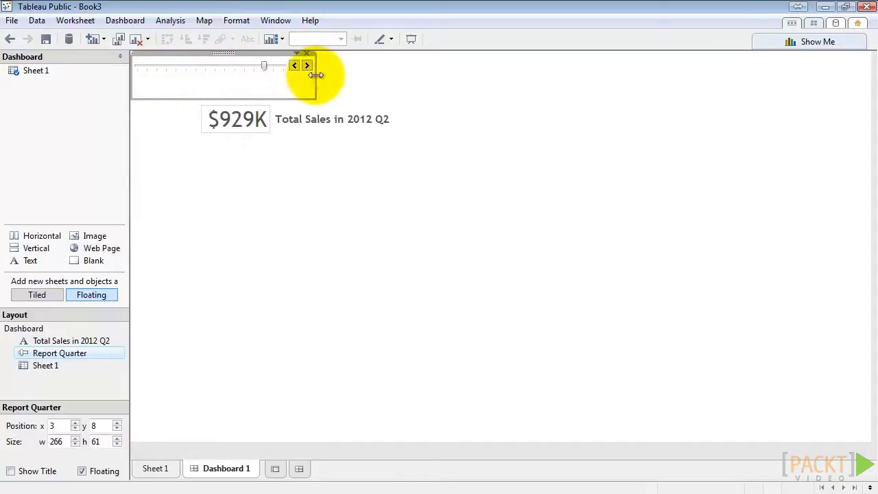
drag(314, 75, 180, 76)
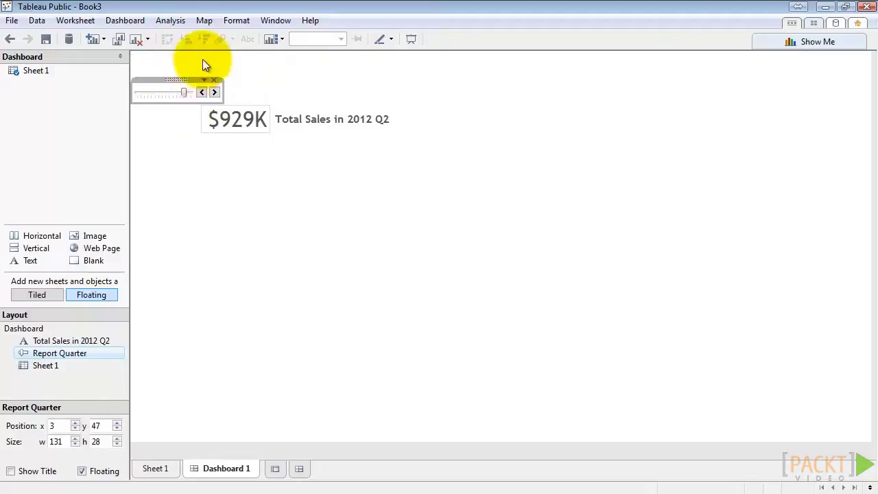
- Add a text box above the slider containing the Report Quarter parameter
click(202, 60)
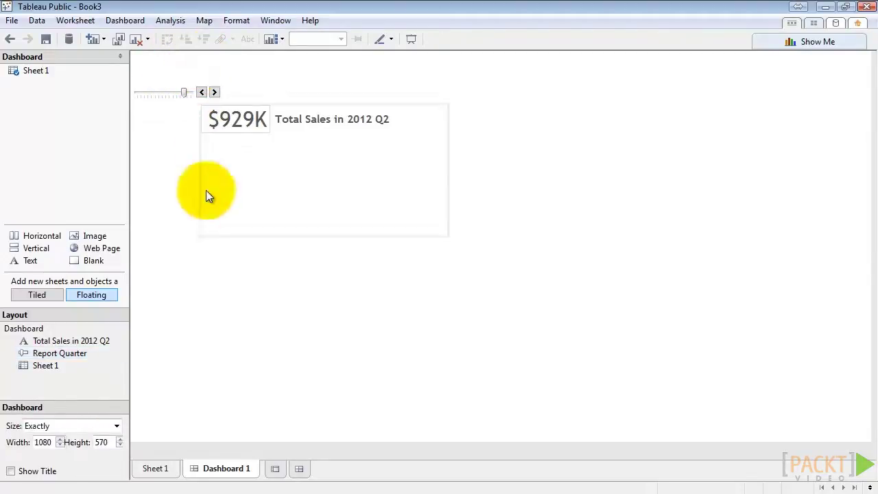
drag(28, 260, 136, 55)
click(586, 170)
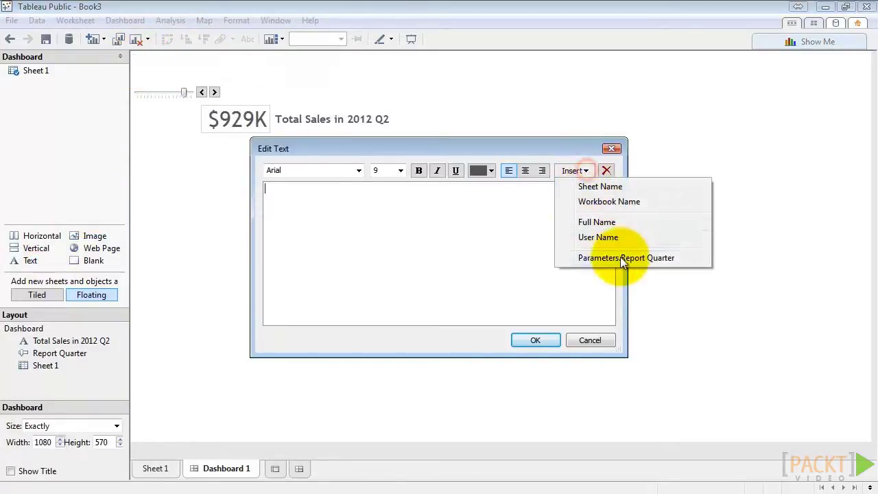
click(620, 257)
click(400, 170)
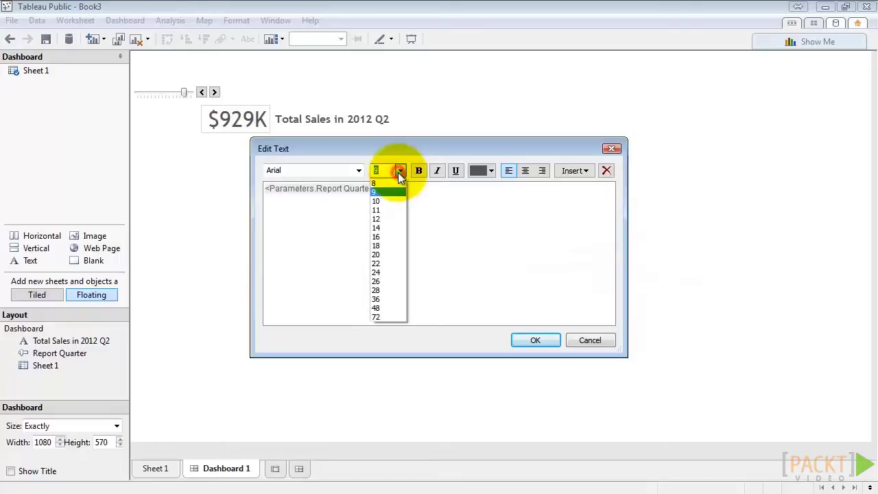
click(400, 170)
- Format the heading as bold 24 pt Trebuchet MS and confirm it
drag(396, 190, 231, 190)
click(357, 171)
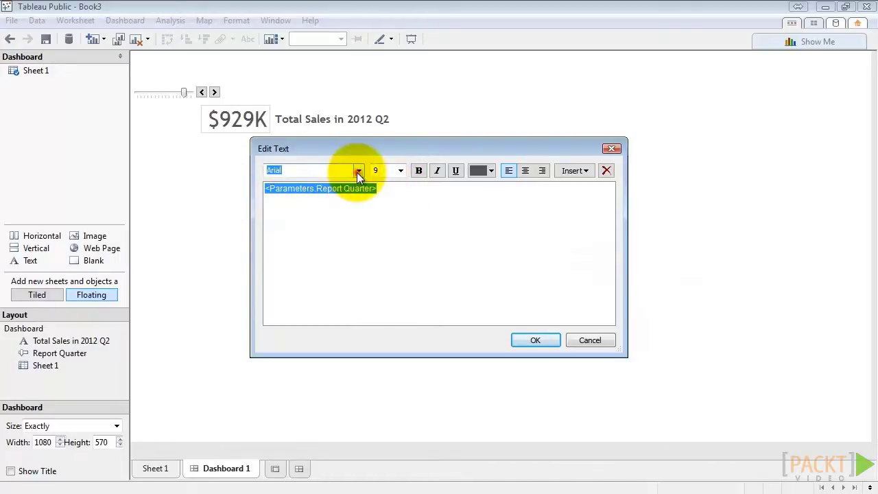
text(tr)
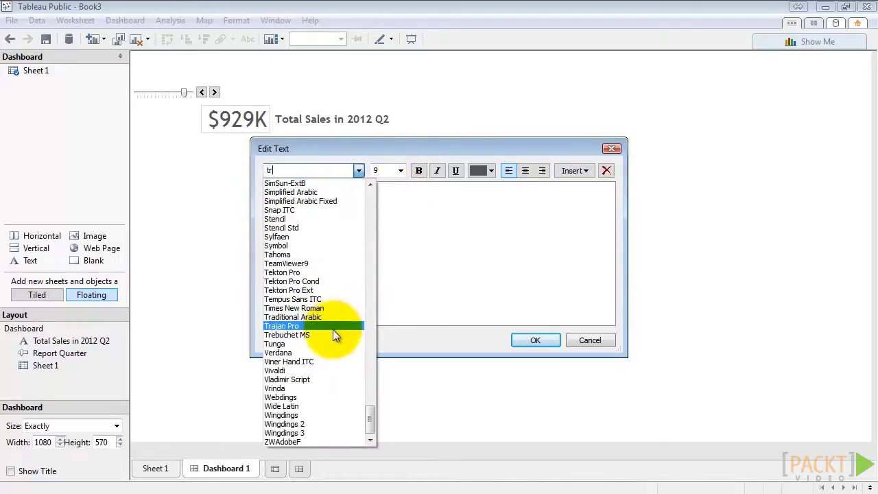
click(334, 334)
click(400, 170)
click(384, 272)
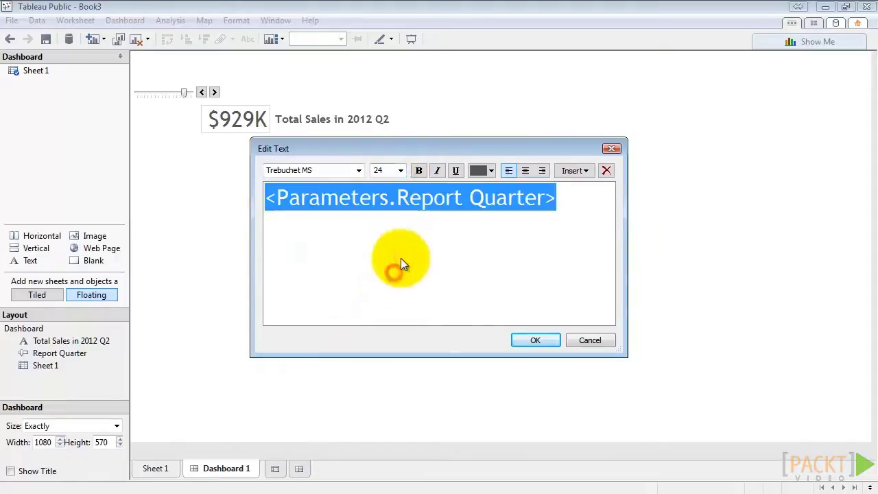
click(419, 170)
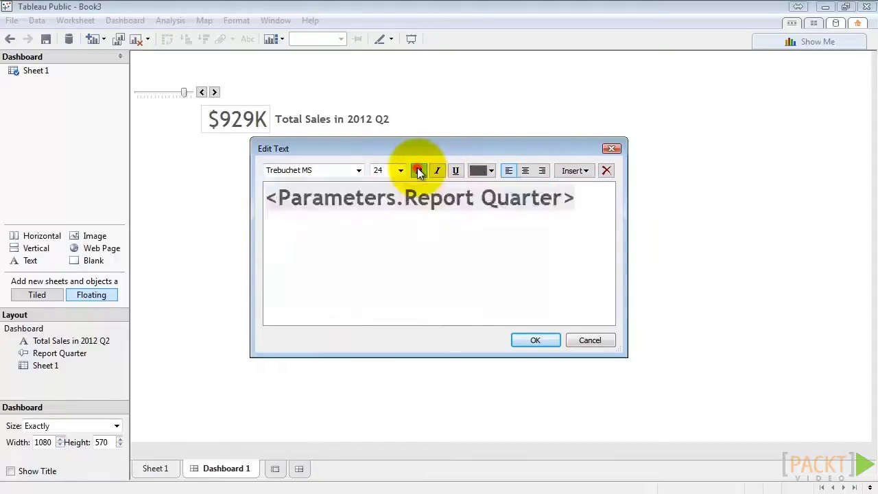
click(534, 339)
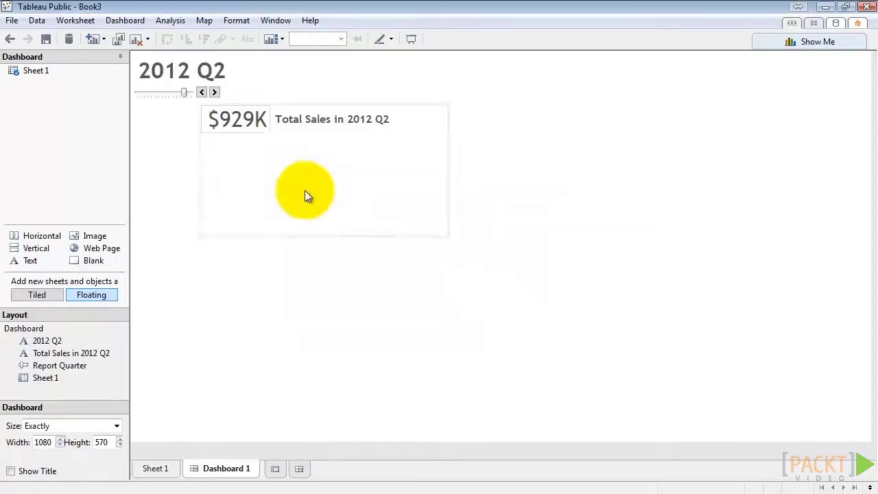
- Step the Report Quarter slider through earlier quarters, then select the Total Sales label
click(201, 92)
click(201, 92)
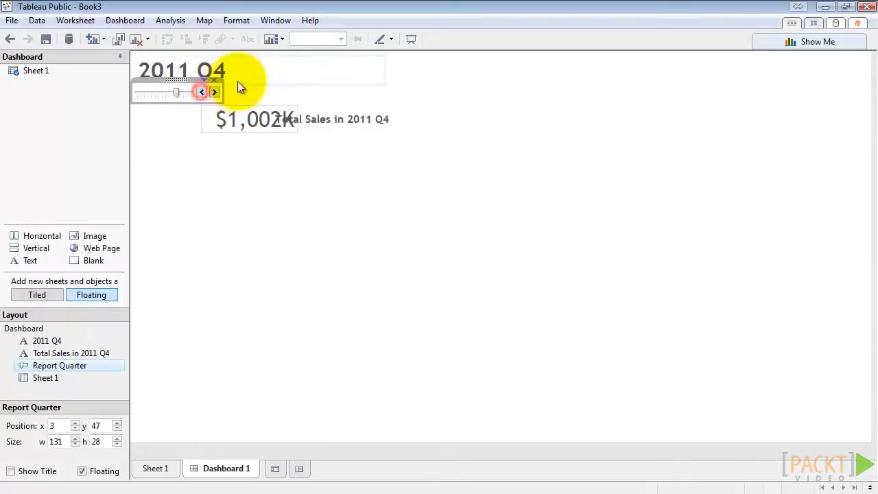
click(205, 71)
click(169, 138)
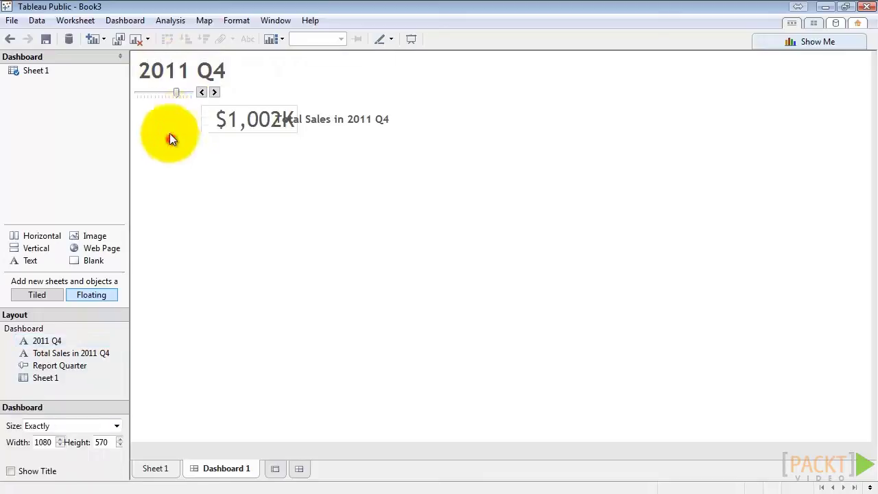
click(201, 92)
click(201, 93)
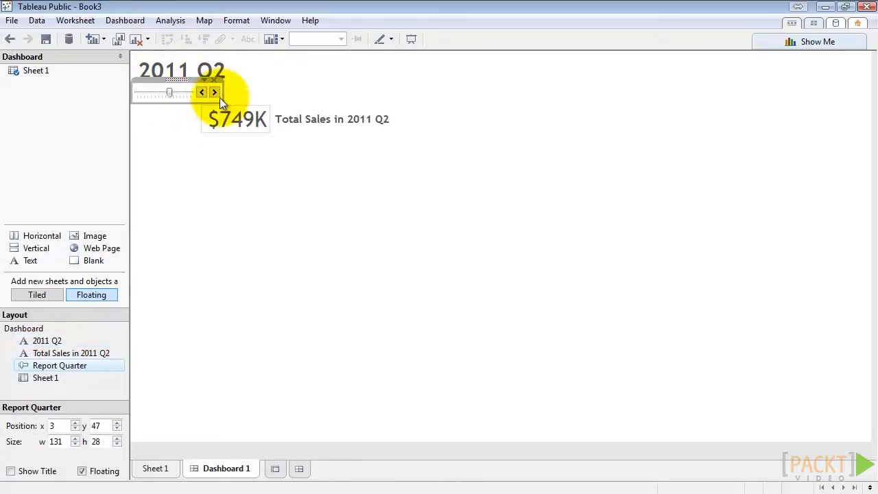
click(215, 92)
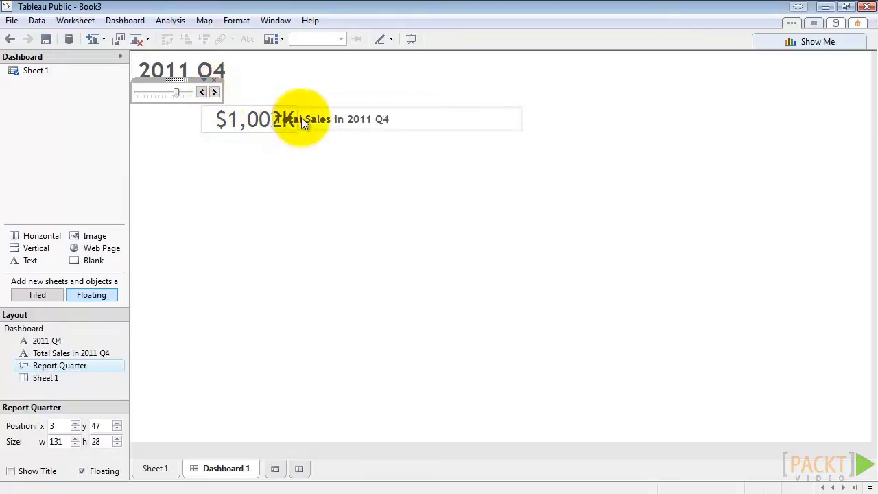
click(324, 120)
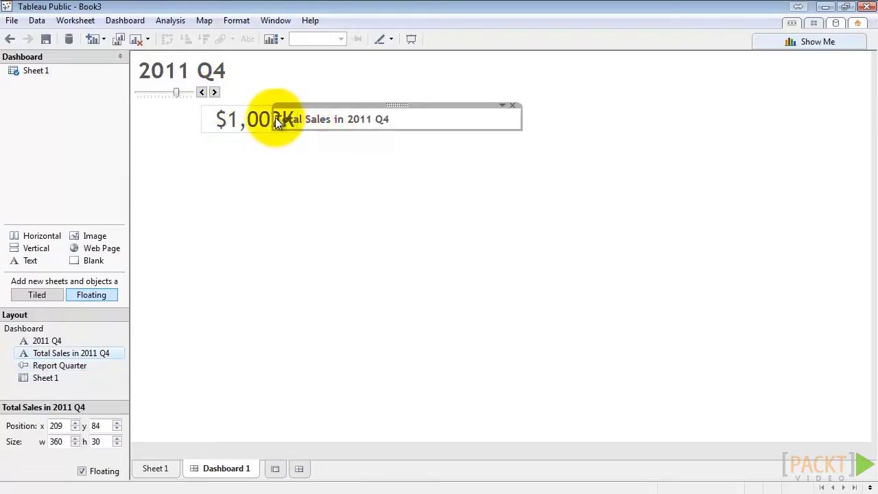